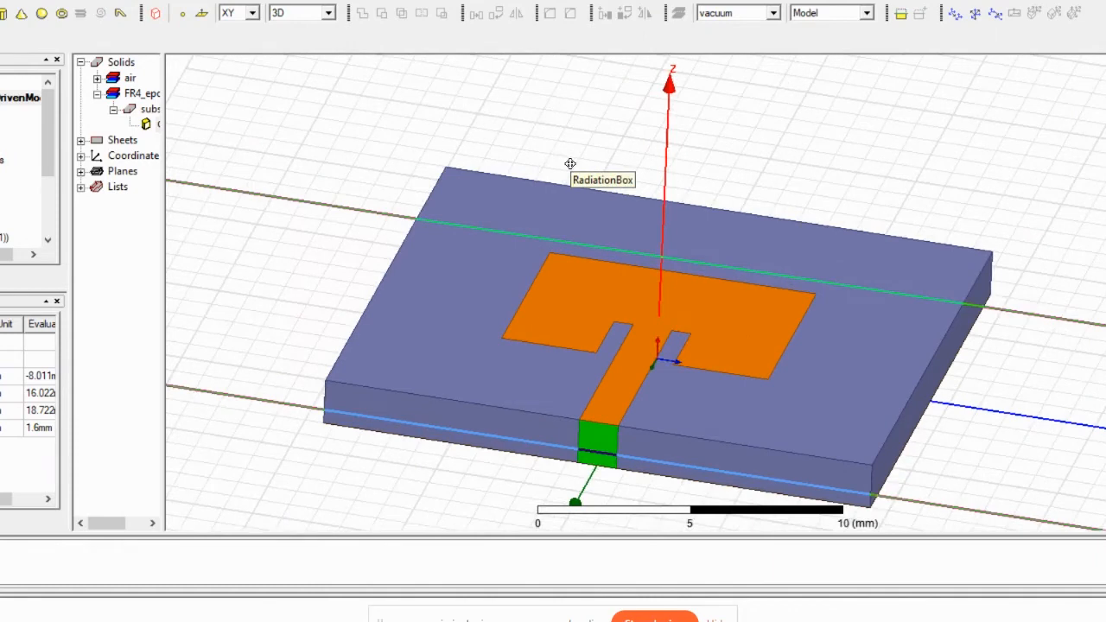
Widen the model tree and select the HFSS design in the project tree
middle_drag(529, 207, 510, 181)
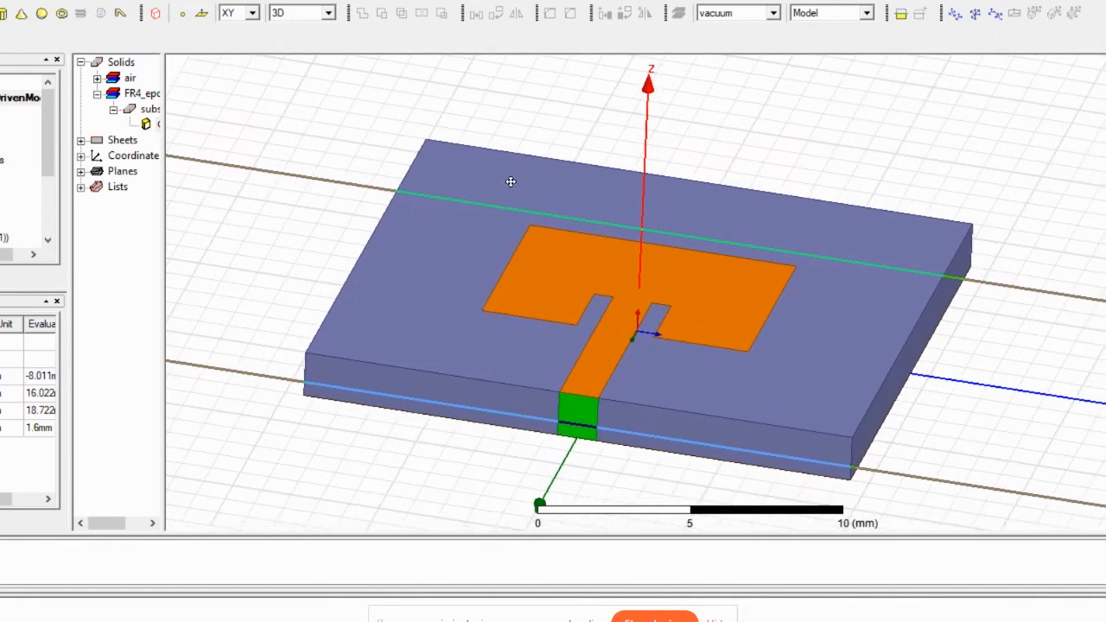
scroll(532, 202, up, 1)
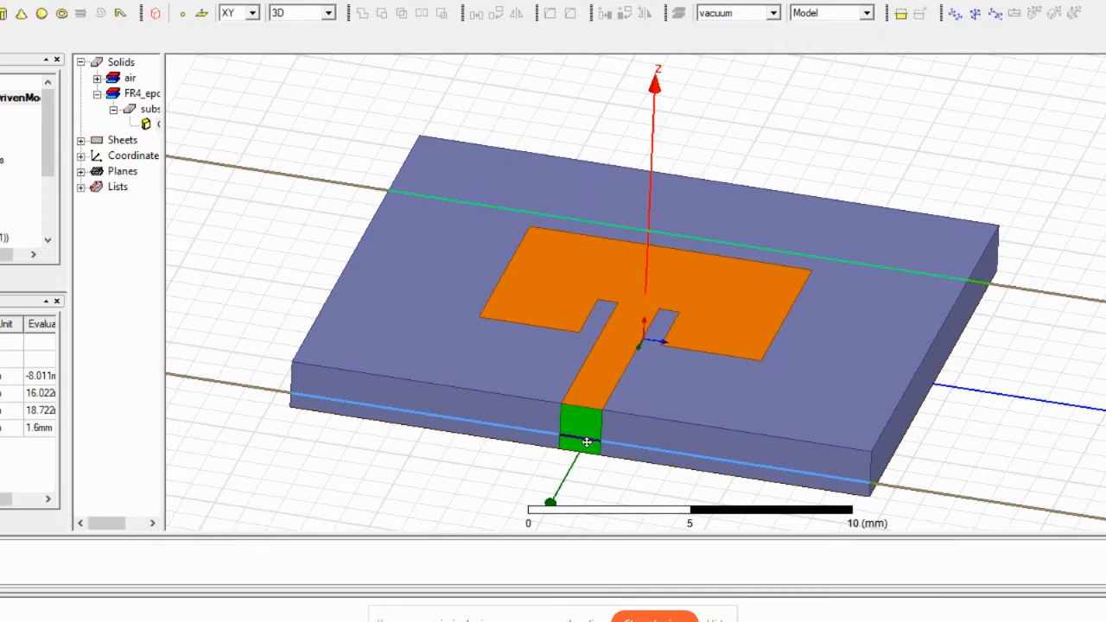
drag(163, 95, 201, 96)
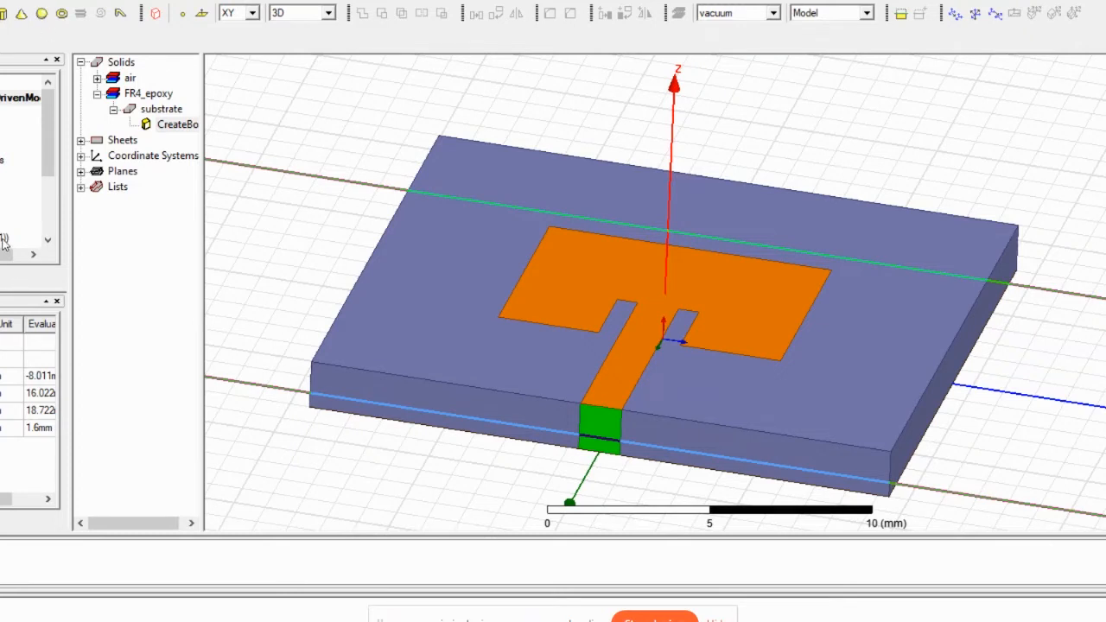
drag(4, 253, 0, 254)
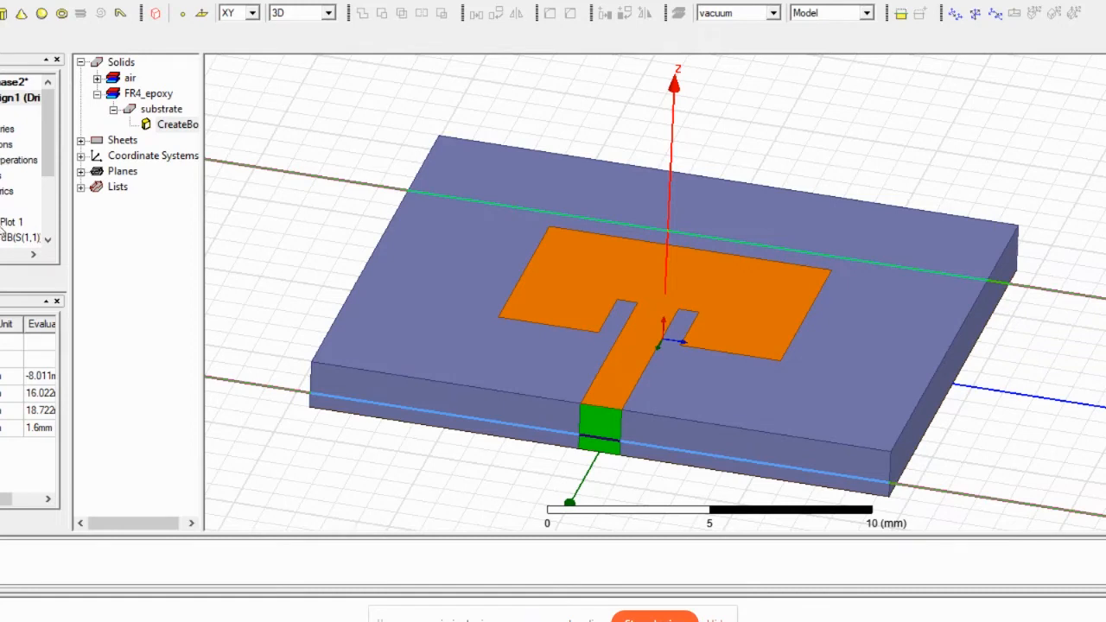
click(11, 97)
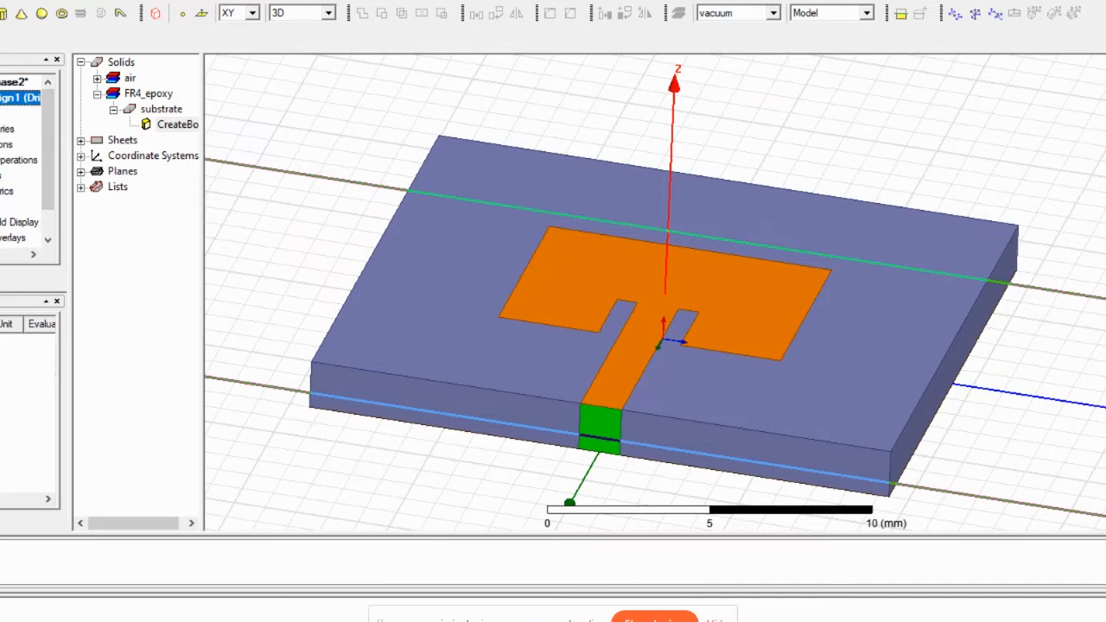
Expand the air, Lumped Port, Perfect E and Ground branches of the model tree and collapse the substrate branch
click(97, 78)
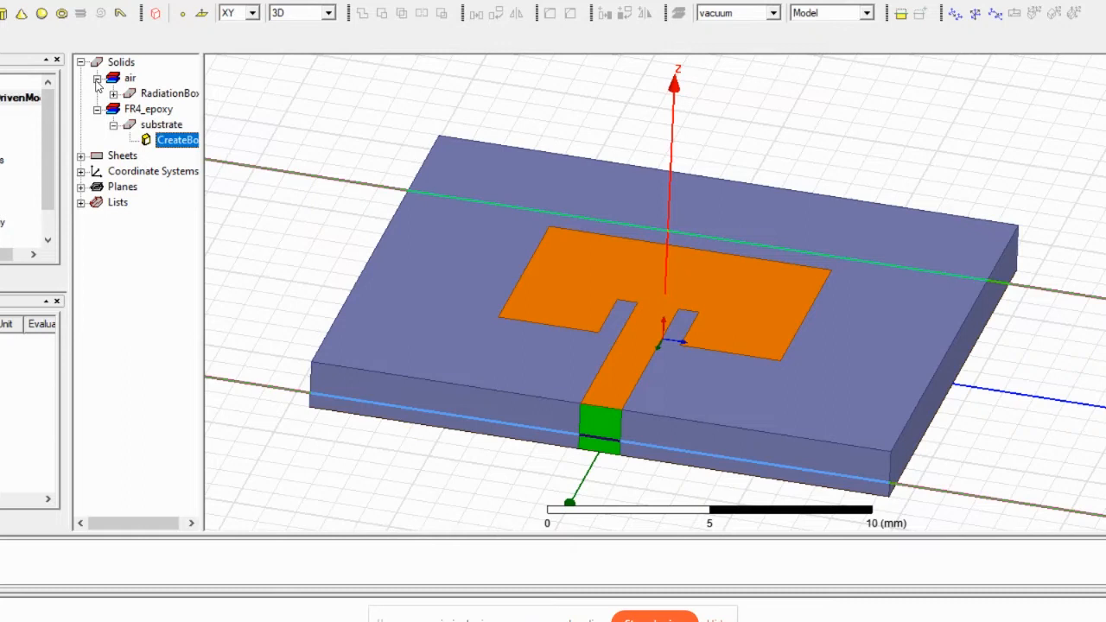
click(113, 126)
click(82, 141)
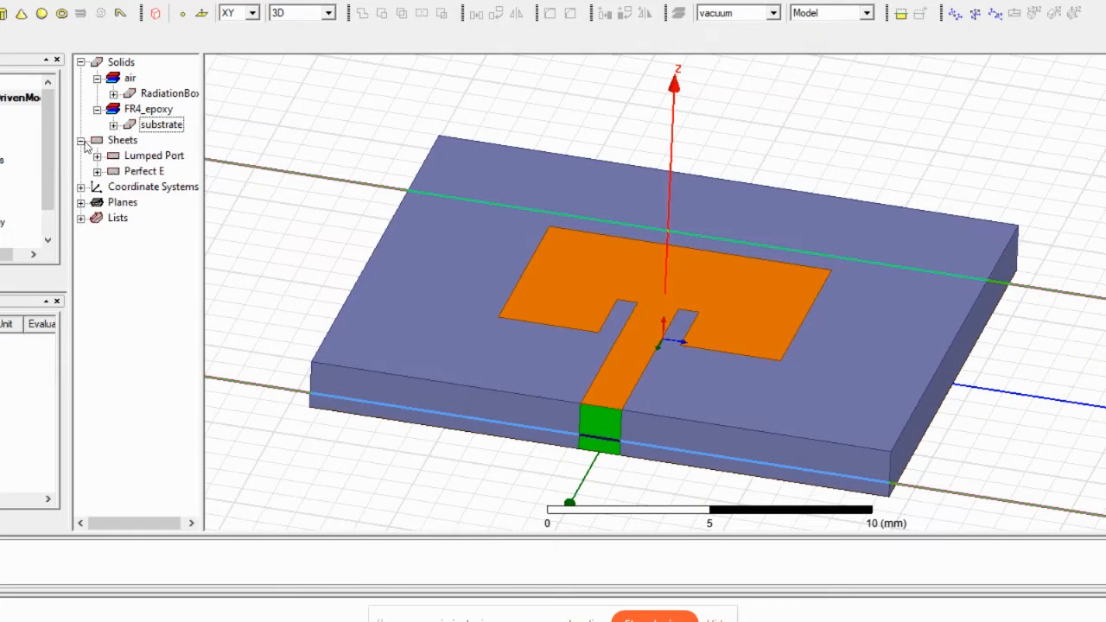
click(96, 156)
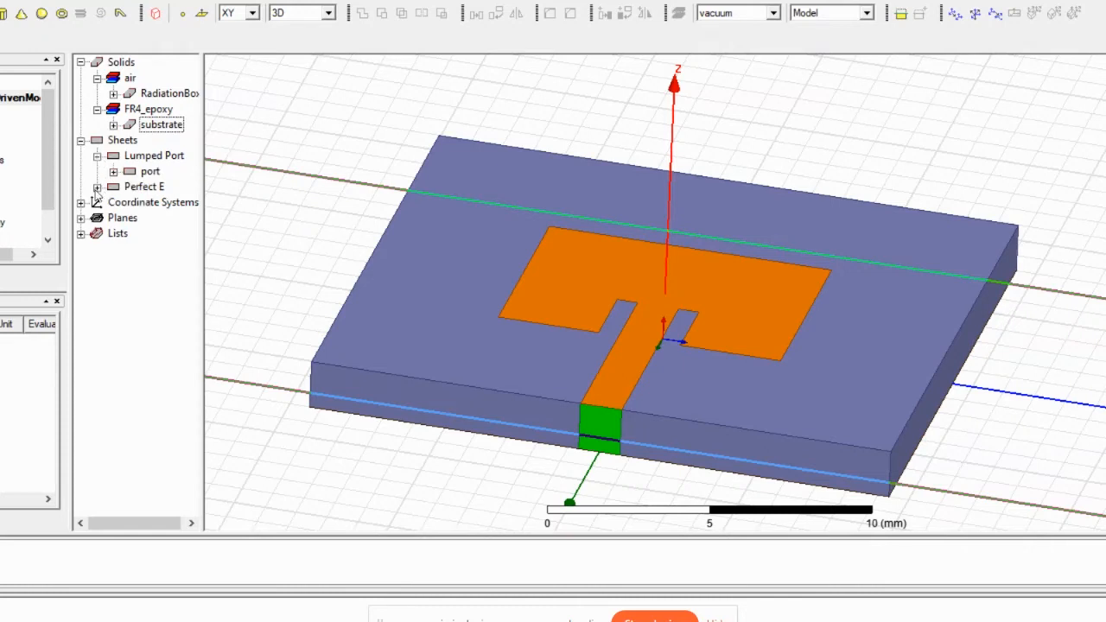
click(97, 187)
click(114, 219)
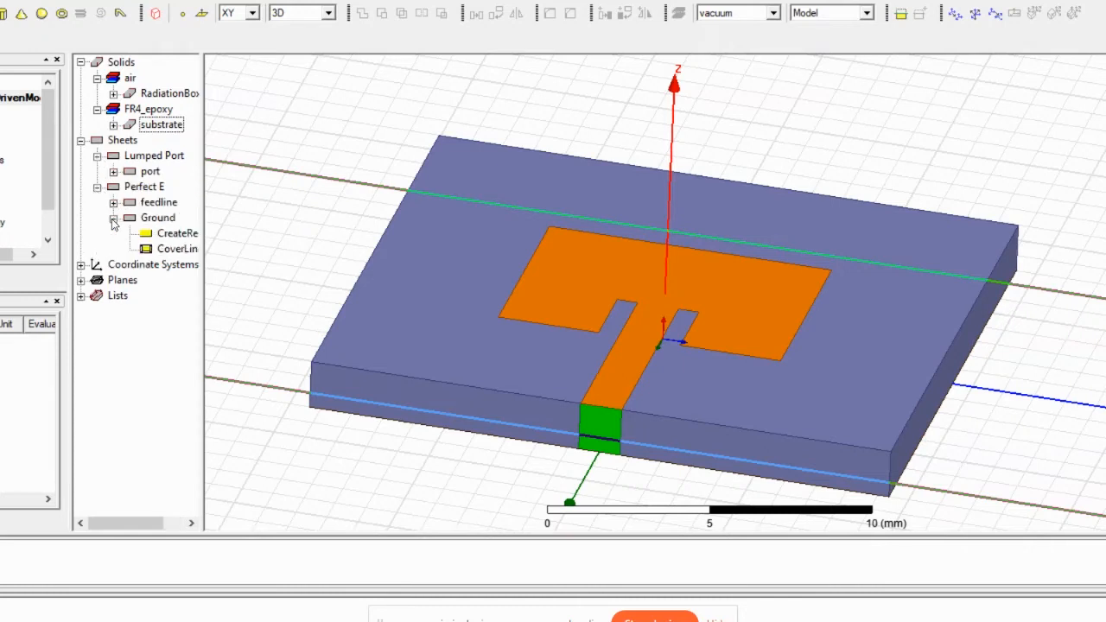
Highlight the Ground sheet in the model and examine the position and size of its rectangle
drag(203, 226, 235, 228)
click(165, 218)
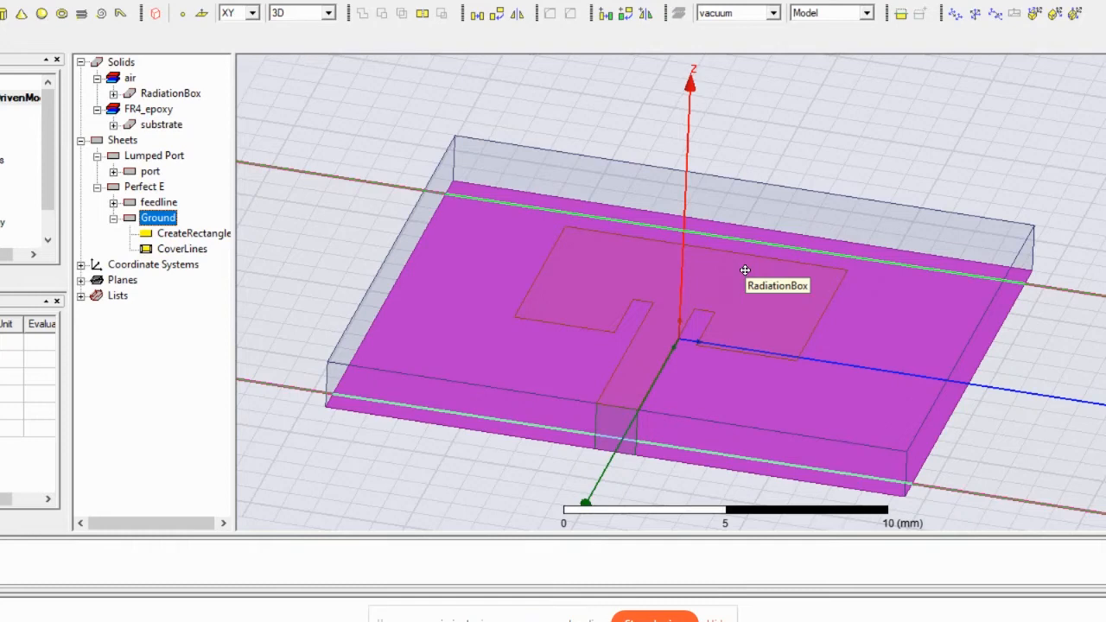
double_click(207, 235)
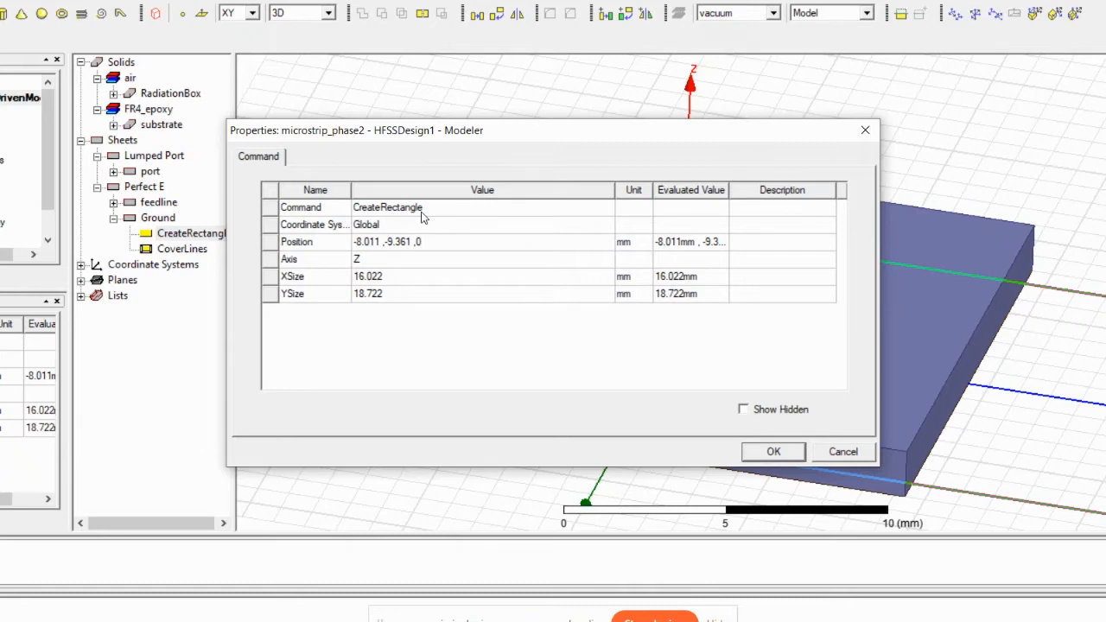
click(768, 456)
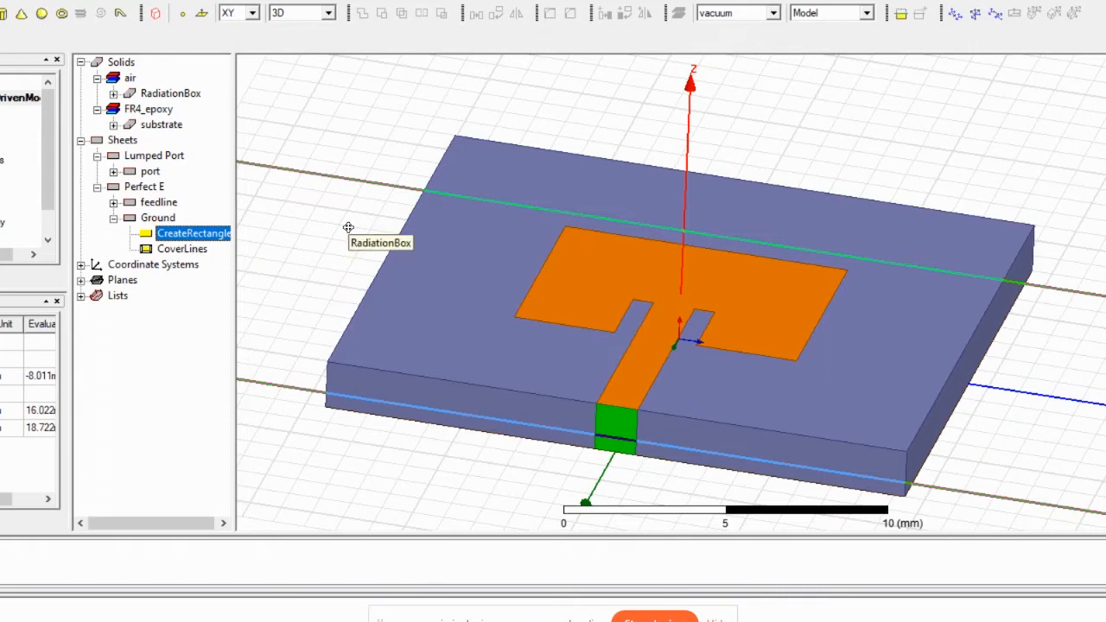
Examine the position and dimensions of the box that forms the substrate
click(114, 125)
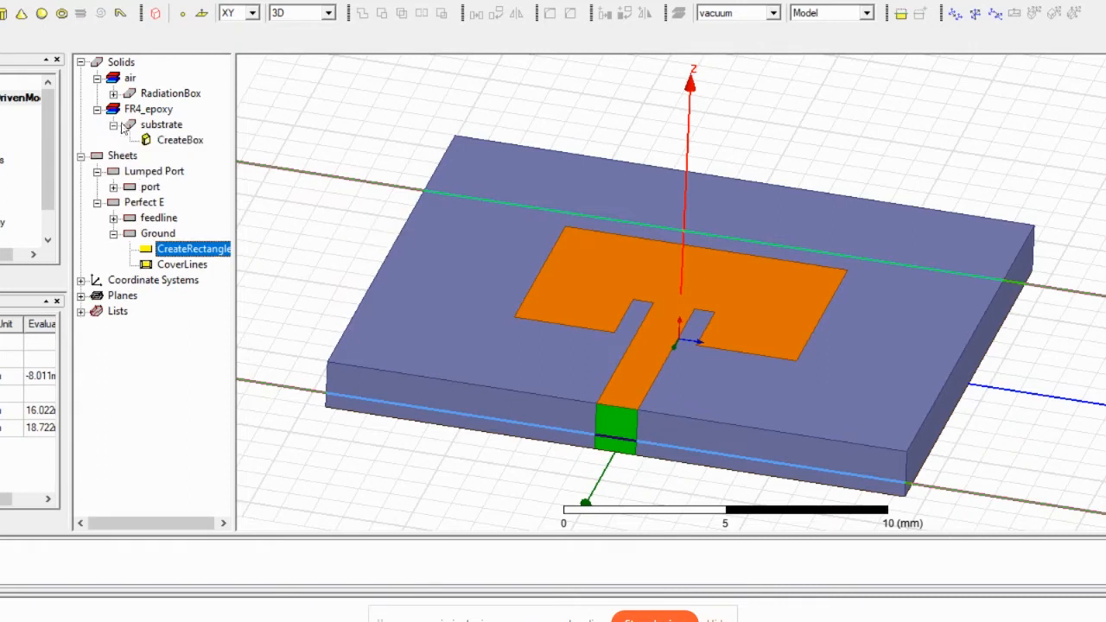
double_click(177, 141)
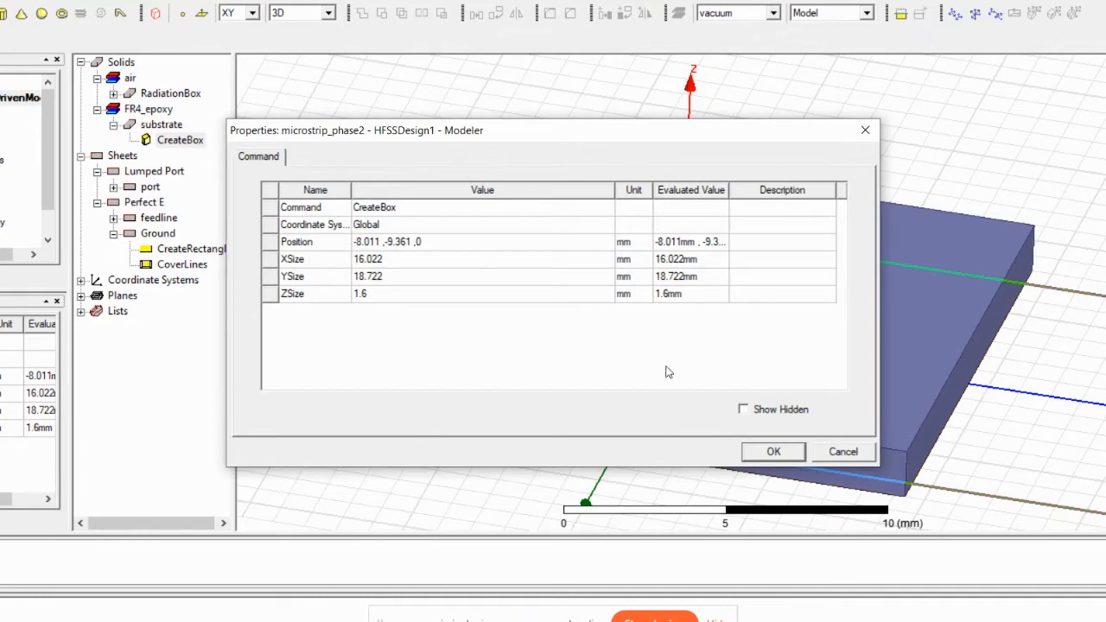
click(770, 451)
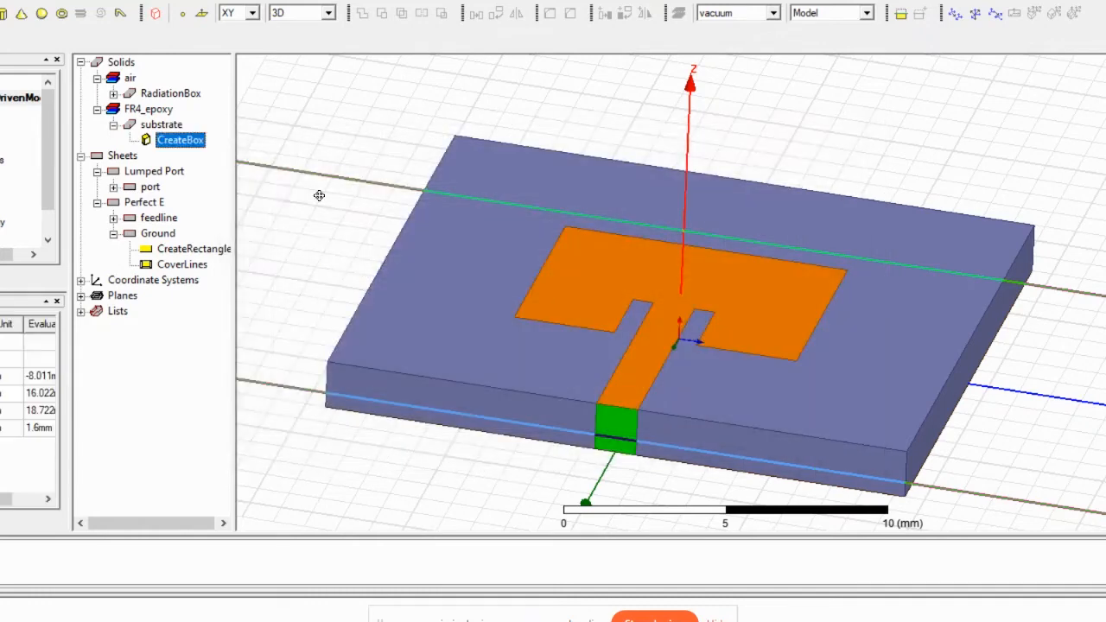
Examine the substrate's attributes and its FR4_epoxy entry in the materials library, keeping the assigned material
double_click(138, 108)
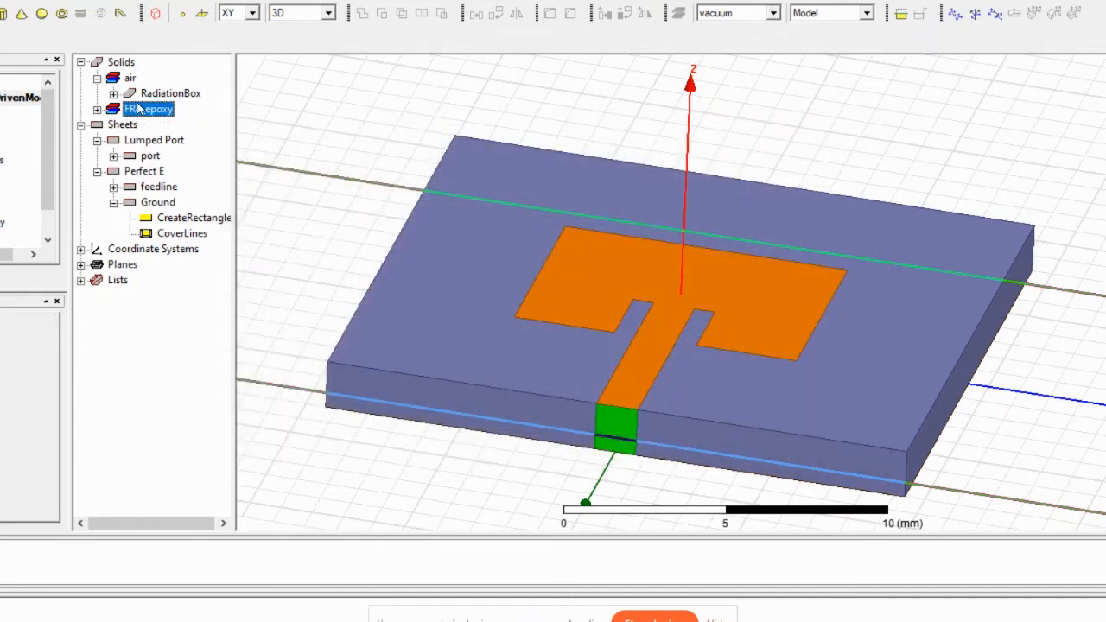
double_click(138, 108)
double_click(155, 127)
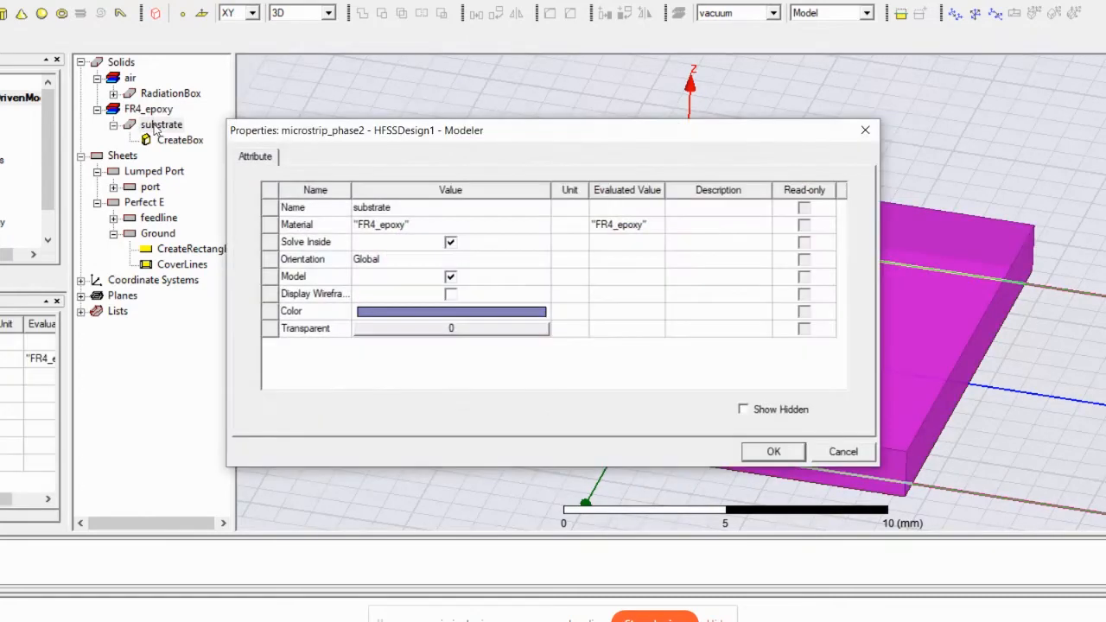
click(386, 228)
click(384, 239)
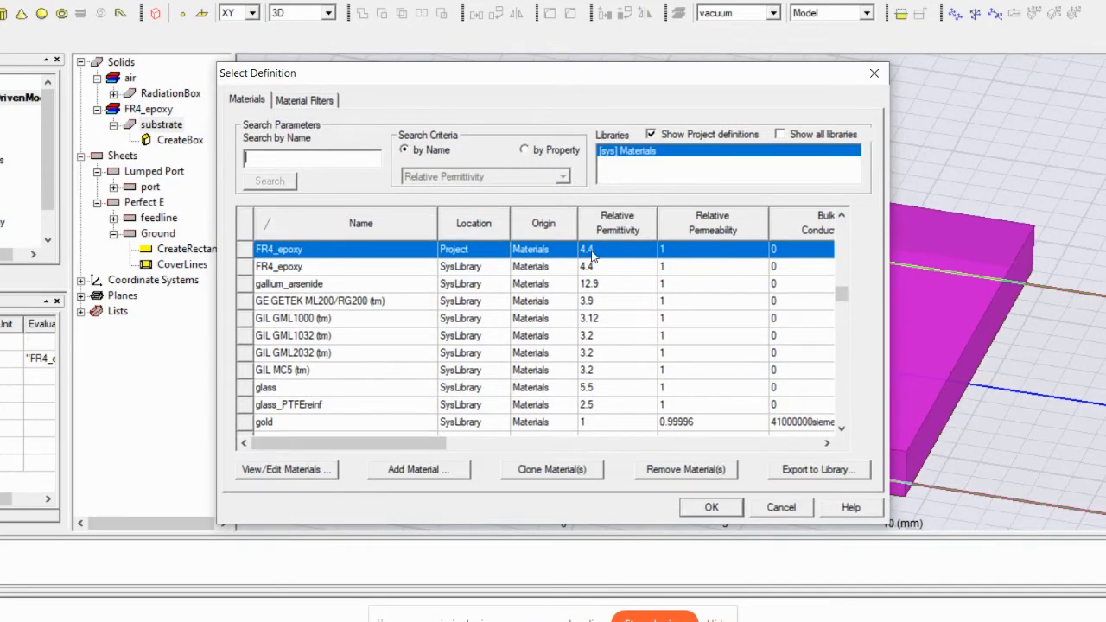
click(710, 510)
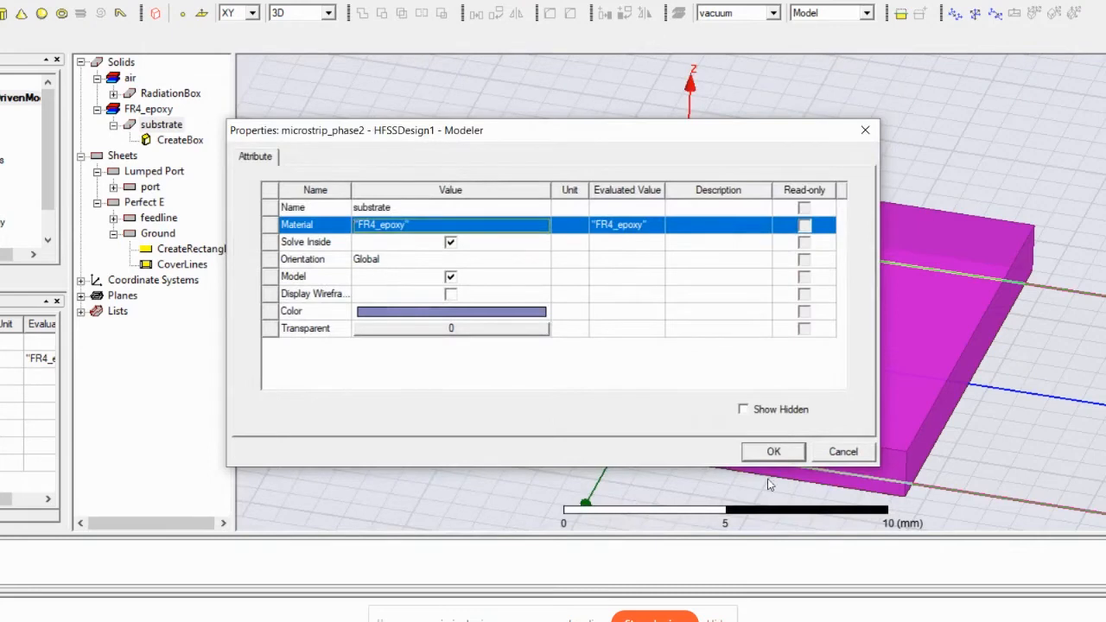
click(786, 447)
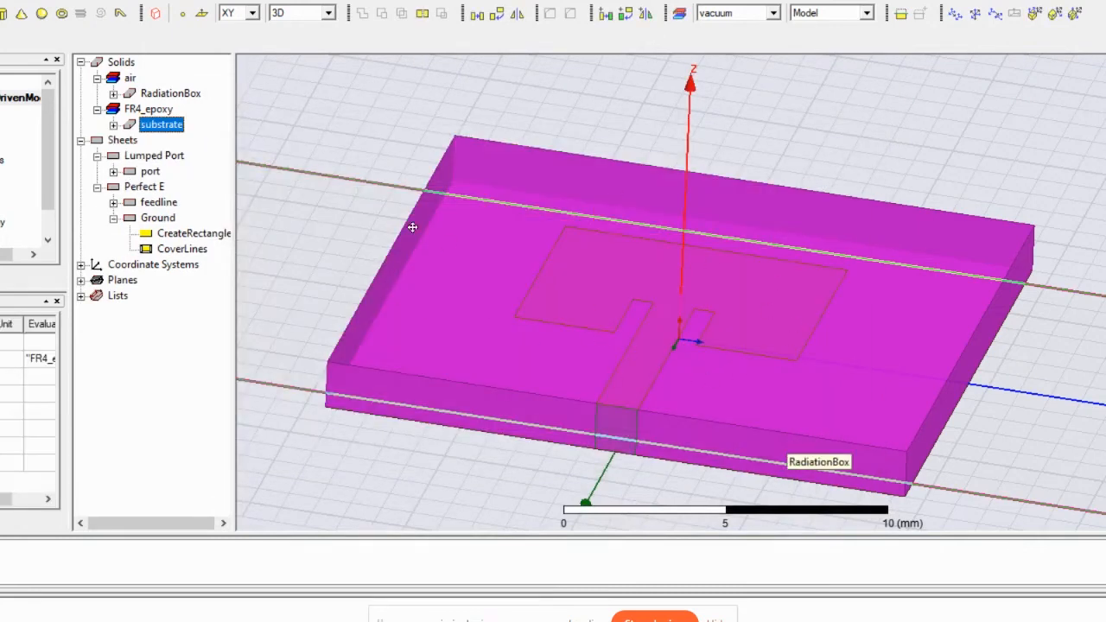
click(151, 109)
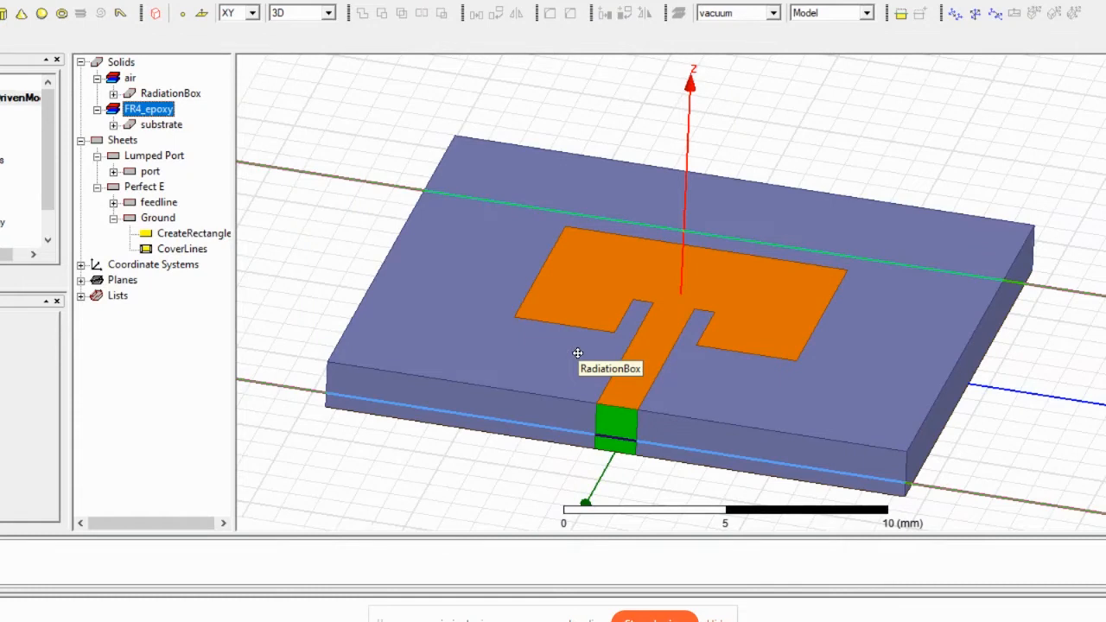
Expand the feedline's Unite and Subtract history and examine the position and size of the patch rectangle
click(113, 202)
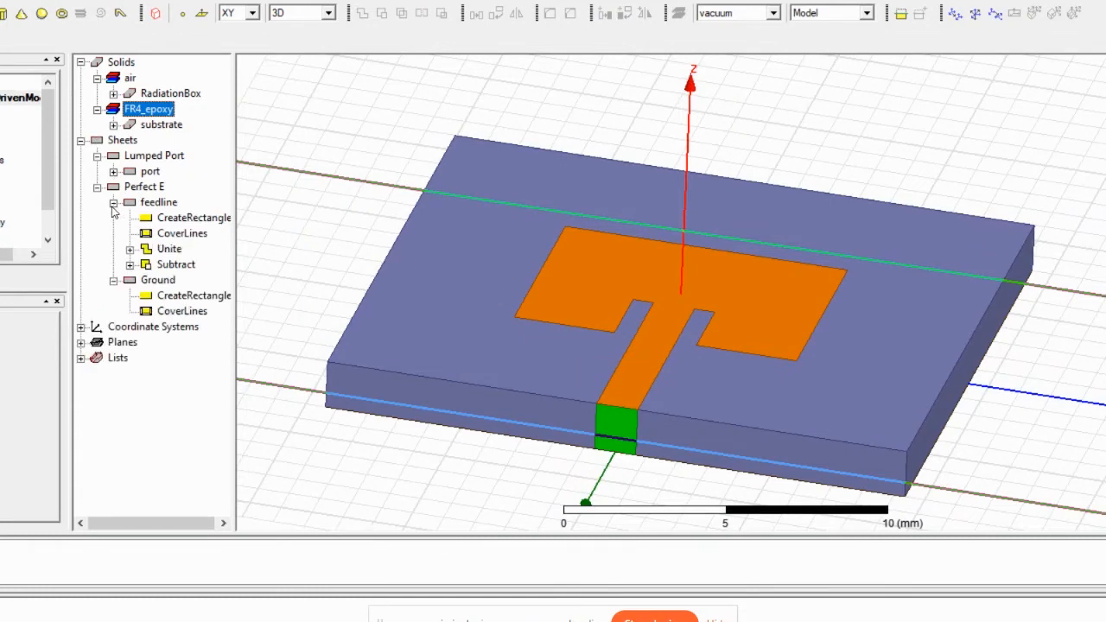
click(130, 249)
click(129, 282)
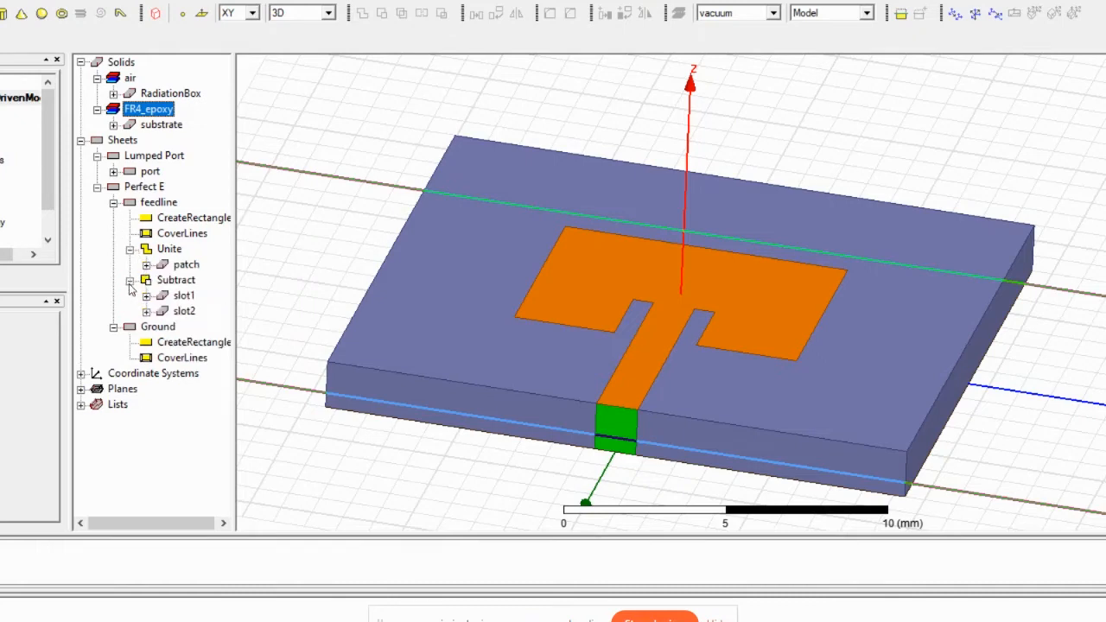
click(146, 264)
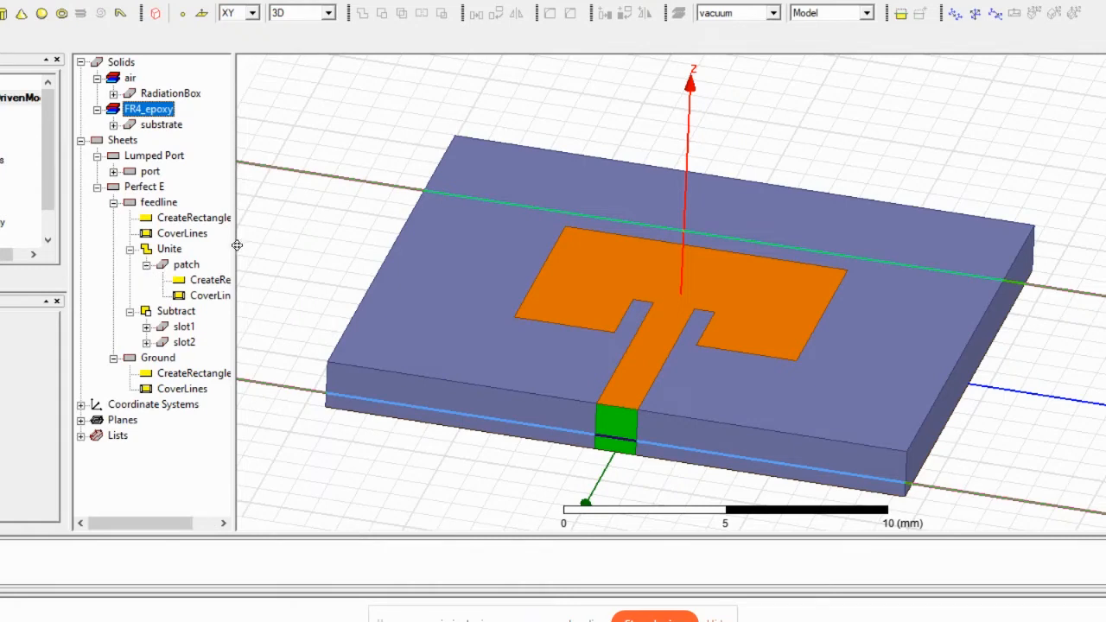
drag(233, 246, 262, 249)
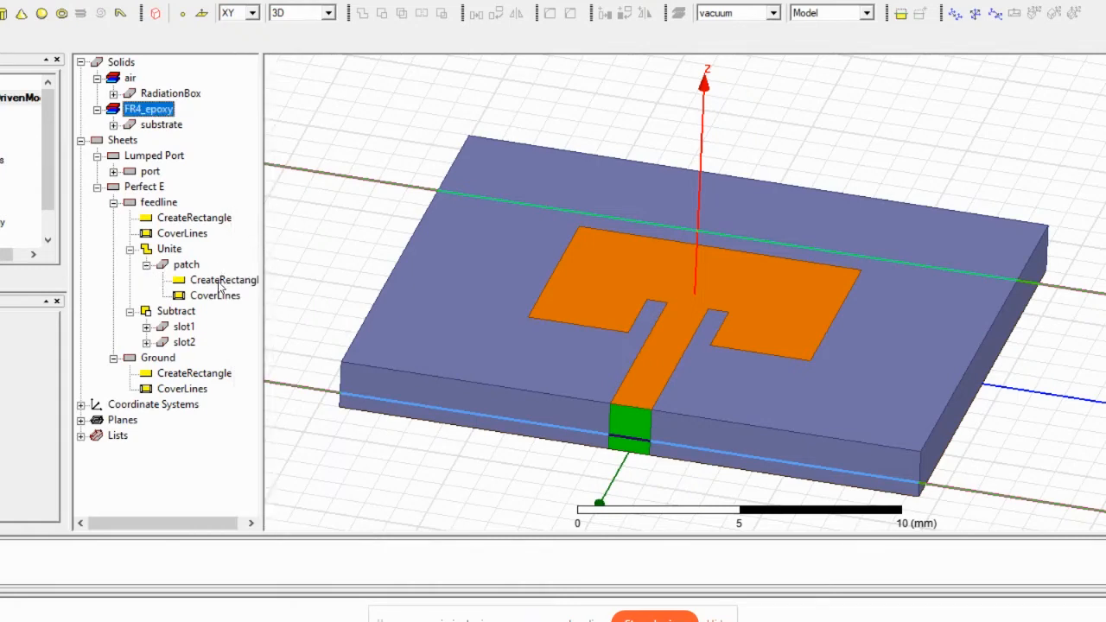
double_click(220, 282)
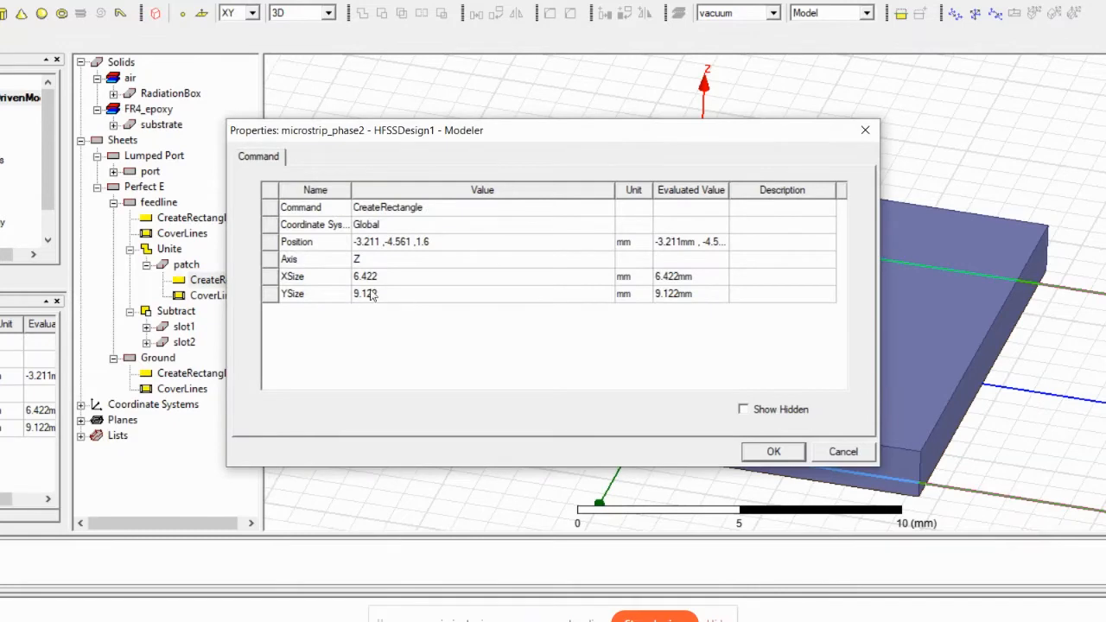
click(769, 452)
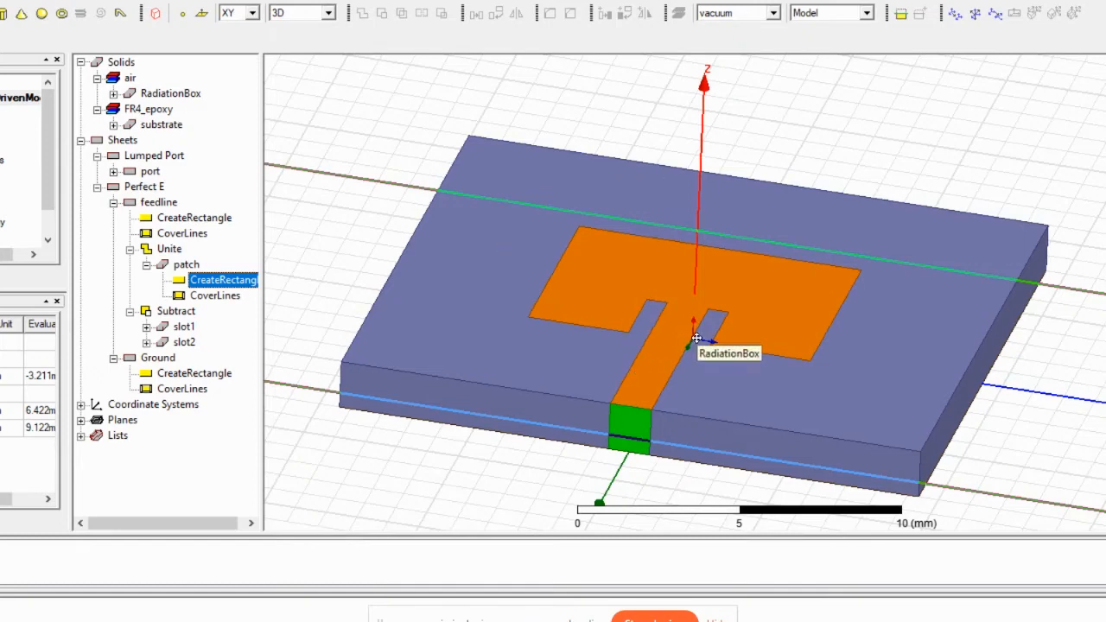
Expand slot1 and slot2 under the Subtract operation and examine the position and size of the slot1 rectangle
click(146, 328)
click(147, 373)
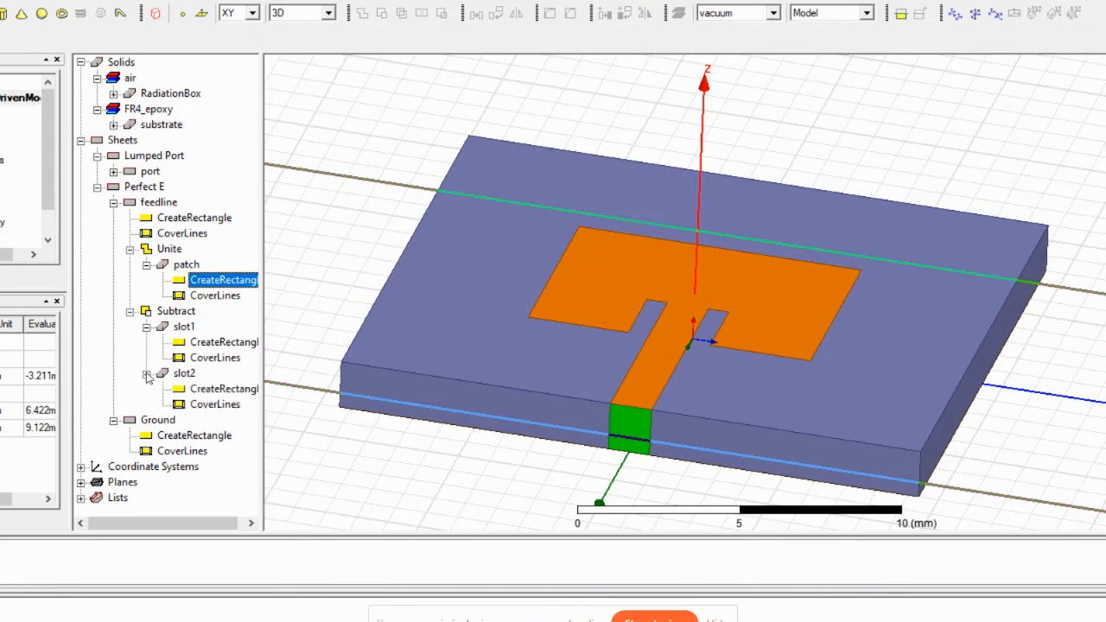
double_click(223, 343)
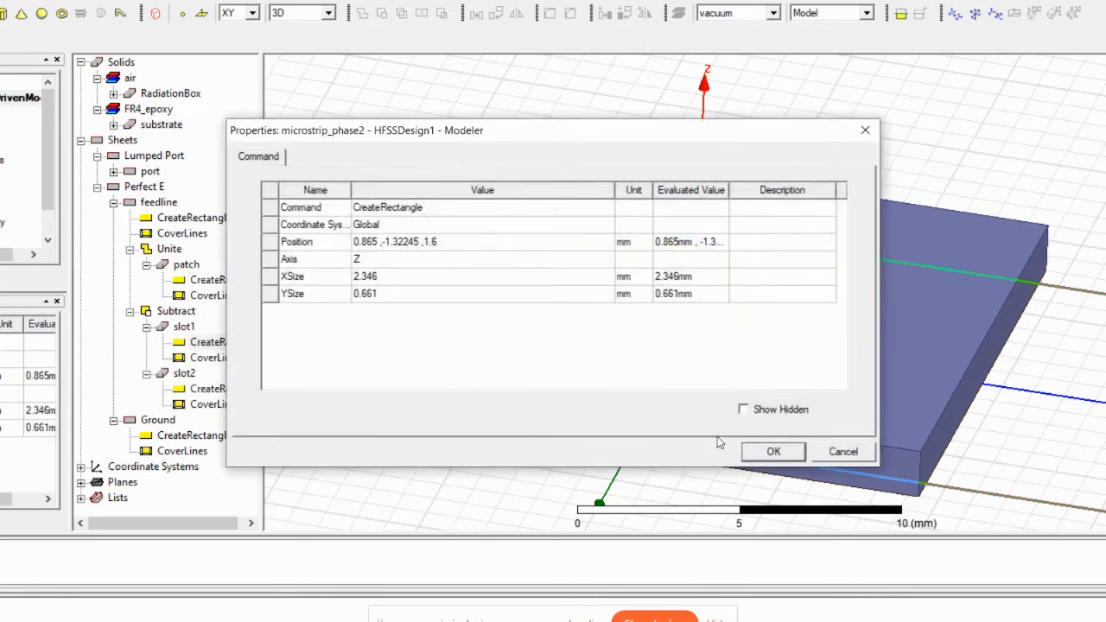
click(774, 450)
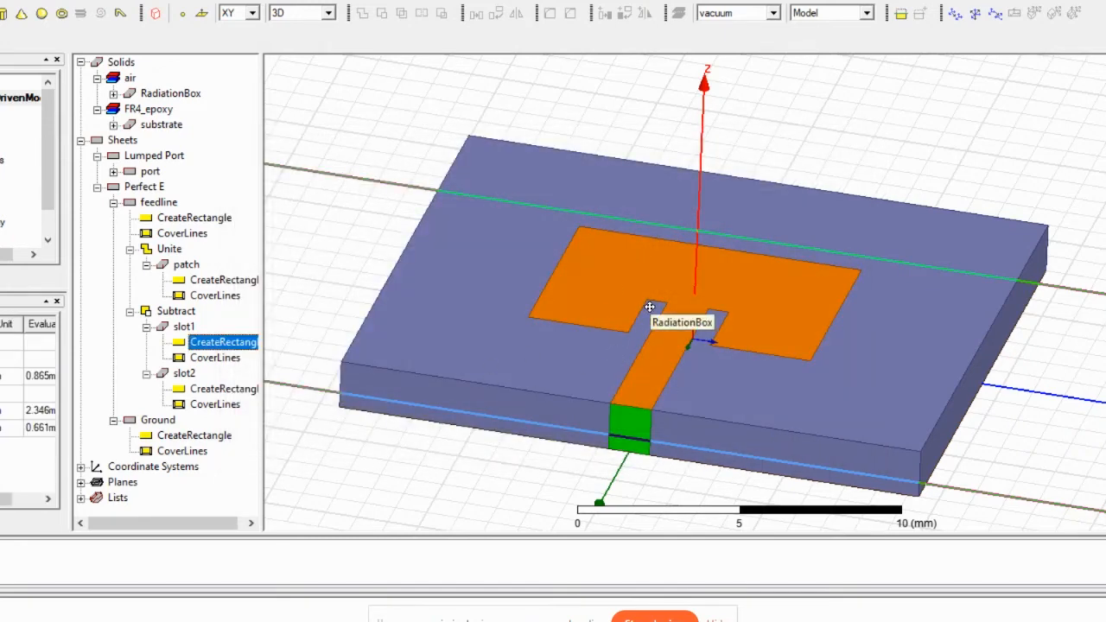
Select slot1, slot2 and patch together in the feedline's history, and clear the selection
click(185, 328)
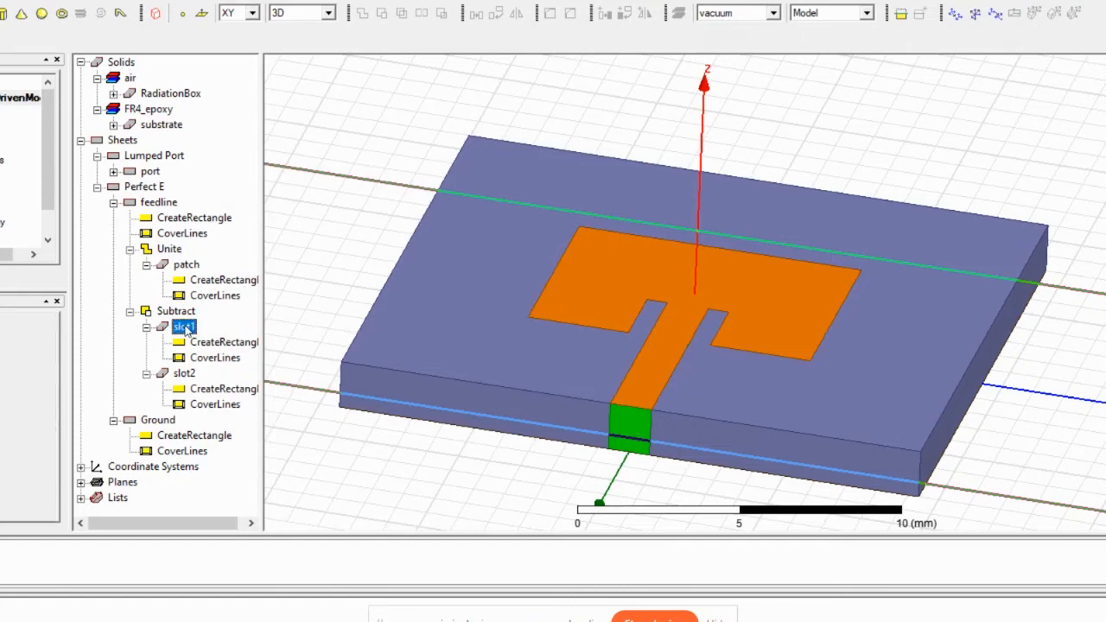
ctrl+click(185, 374)
ctrl+click(186, 265)
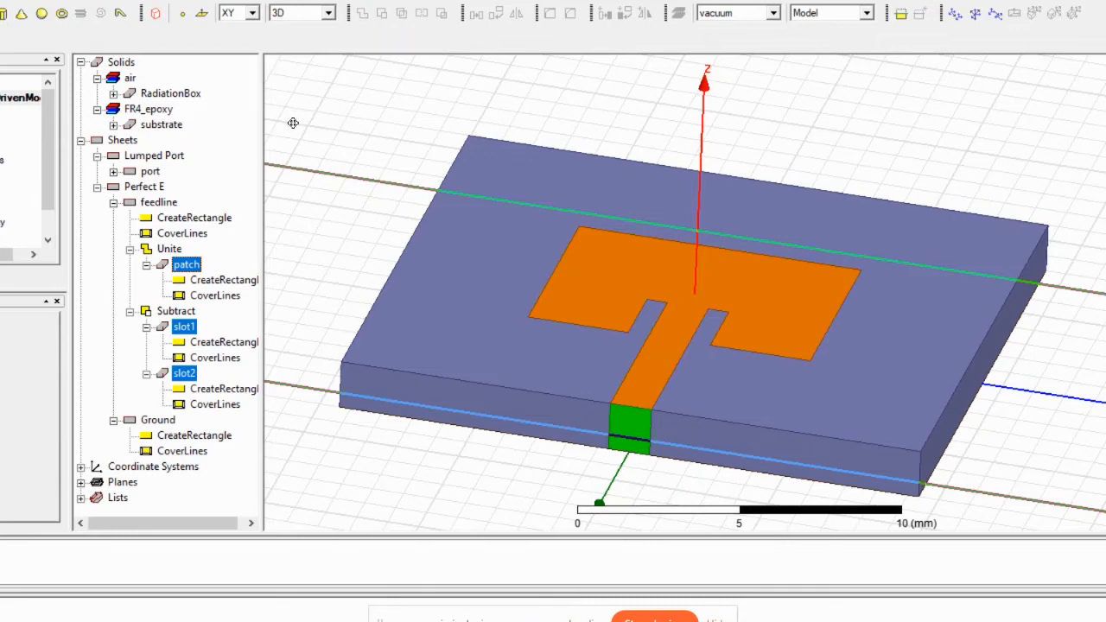
click(250, 173)
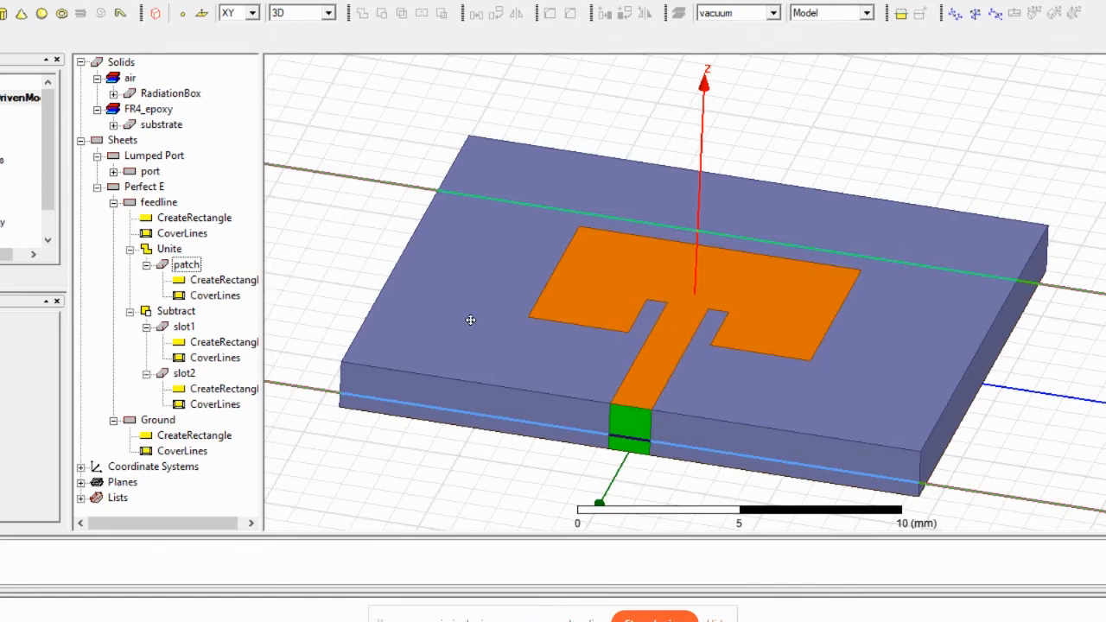
Select the feedline and examine the position and size of its own rectangle
click(157, 206)
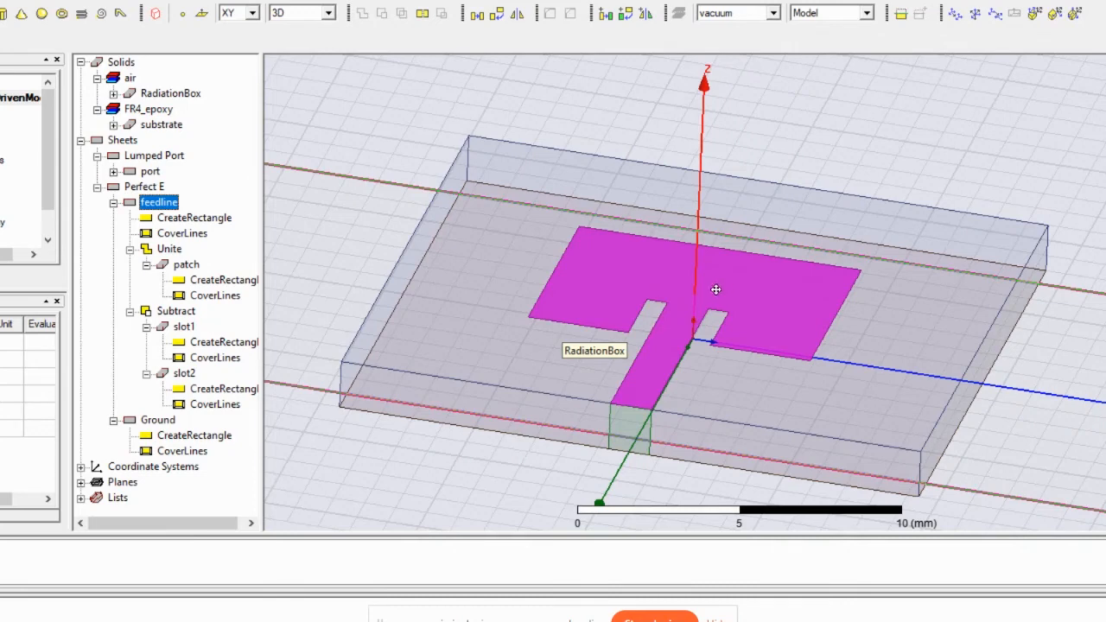
double_click(215, 223)
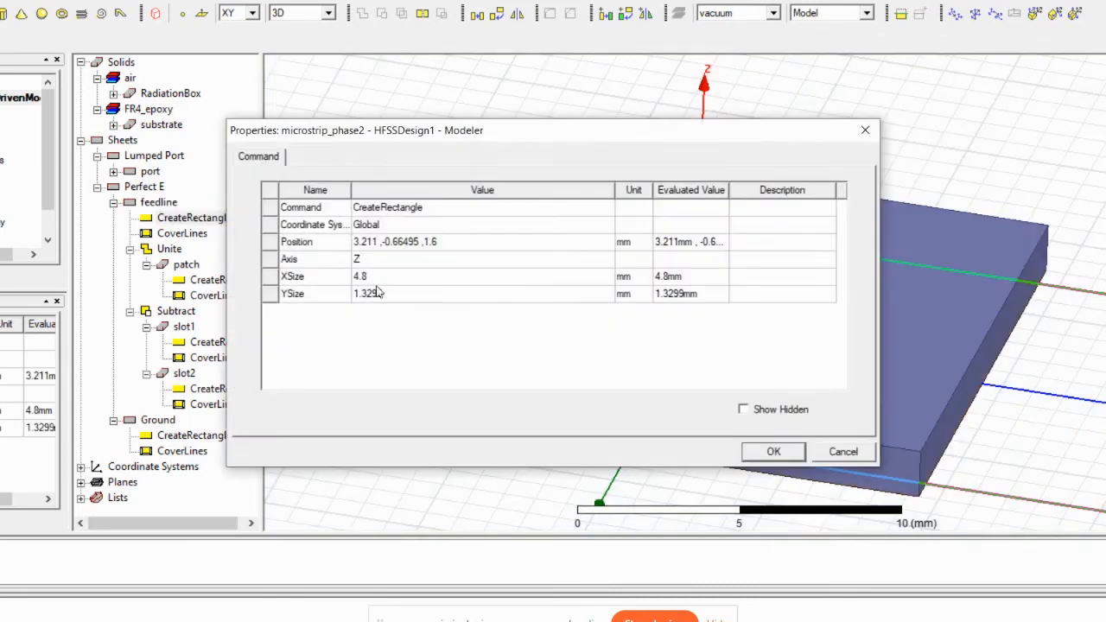
click(764, 453)
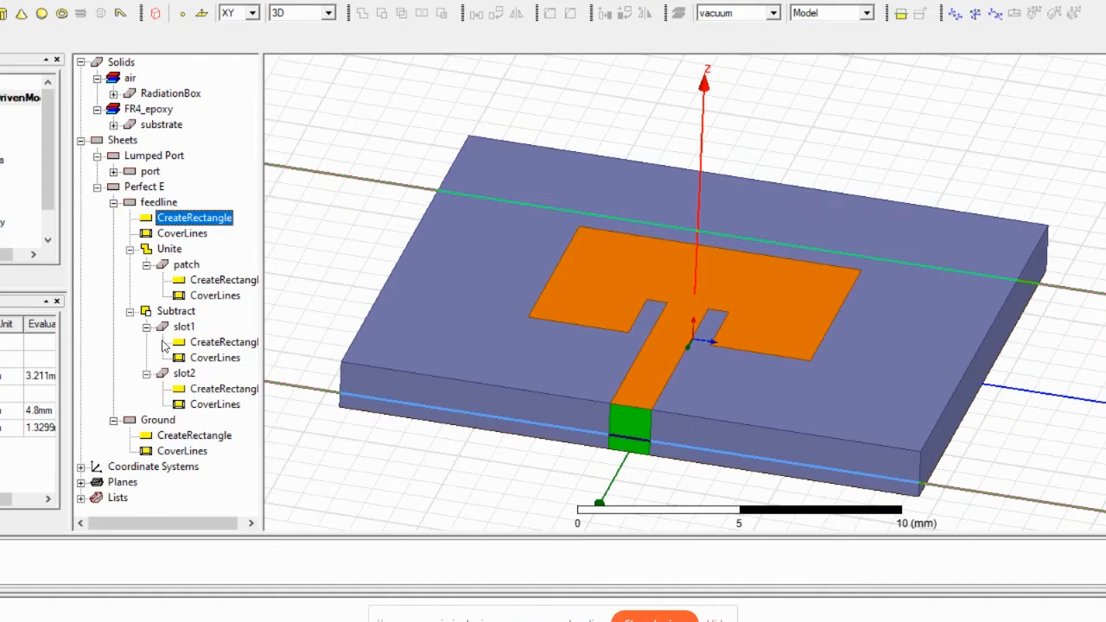
Expand the port under Lumped Port and examine the position and size of its rectangle
click(114, 172)
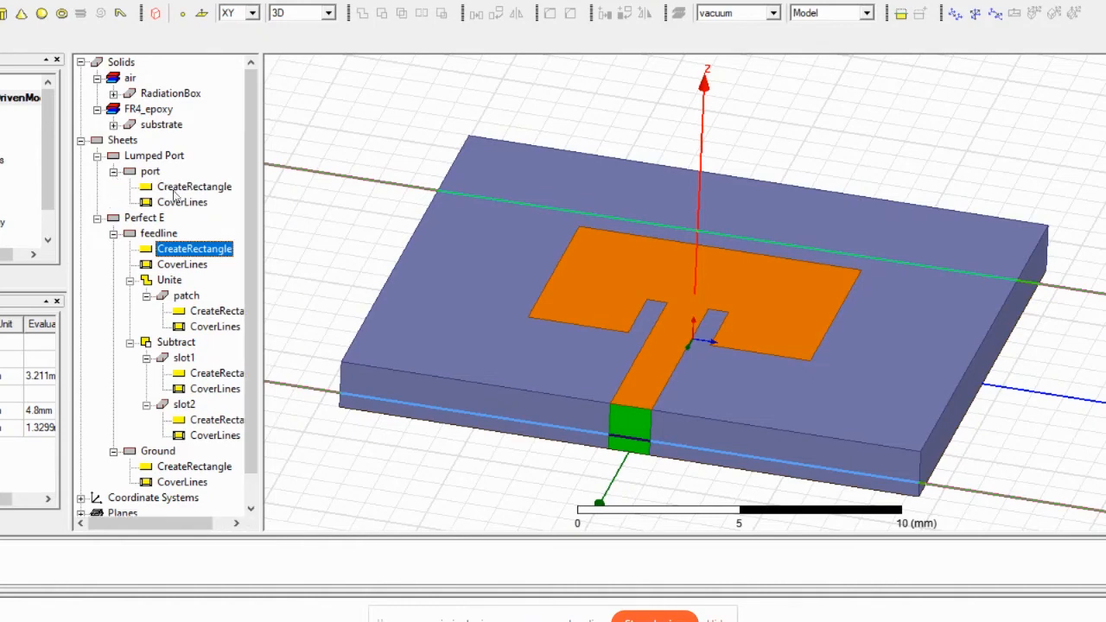
double_click(184, 192)
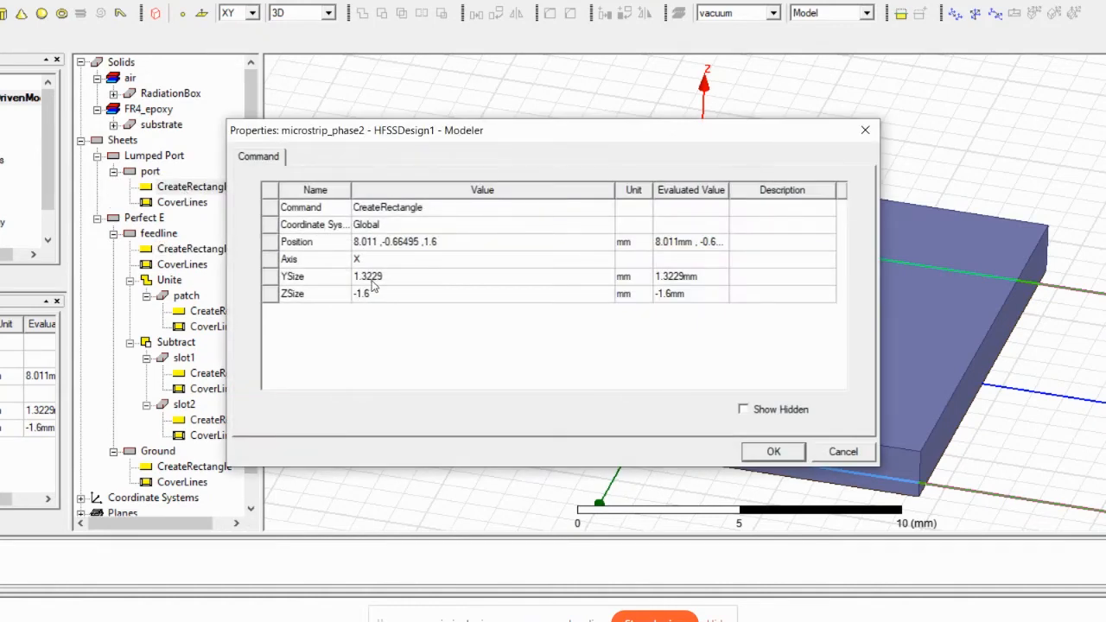
click(772, 451)
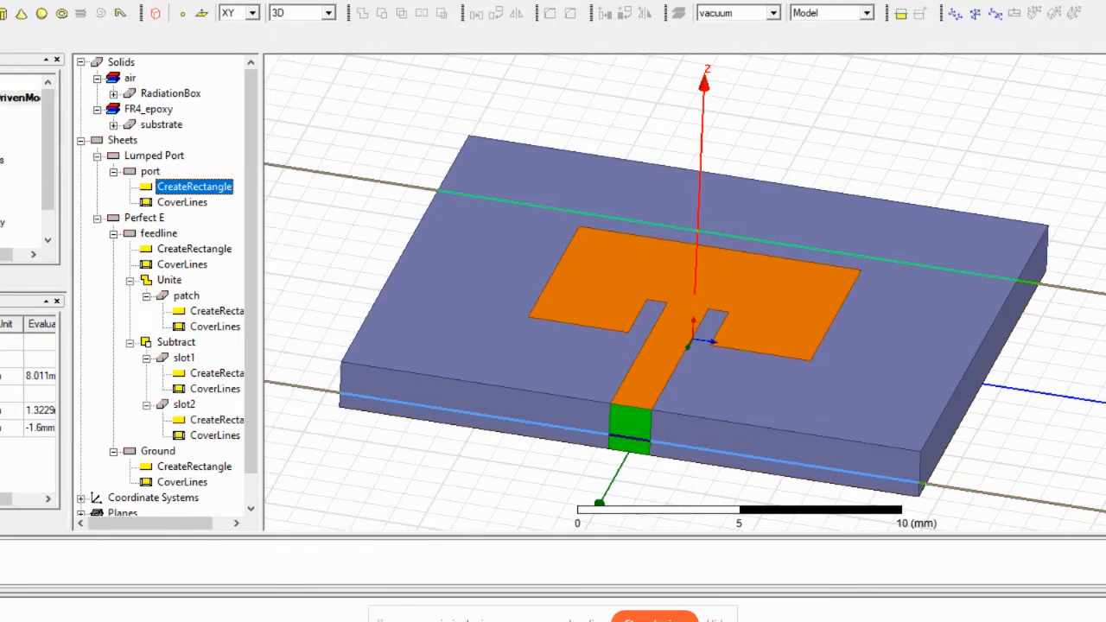
Fit the whole model in all views and examine the position and size of the RadiationBox
click(3, 1)
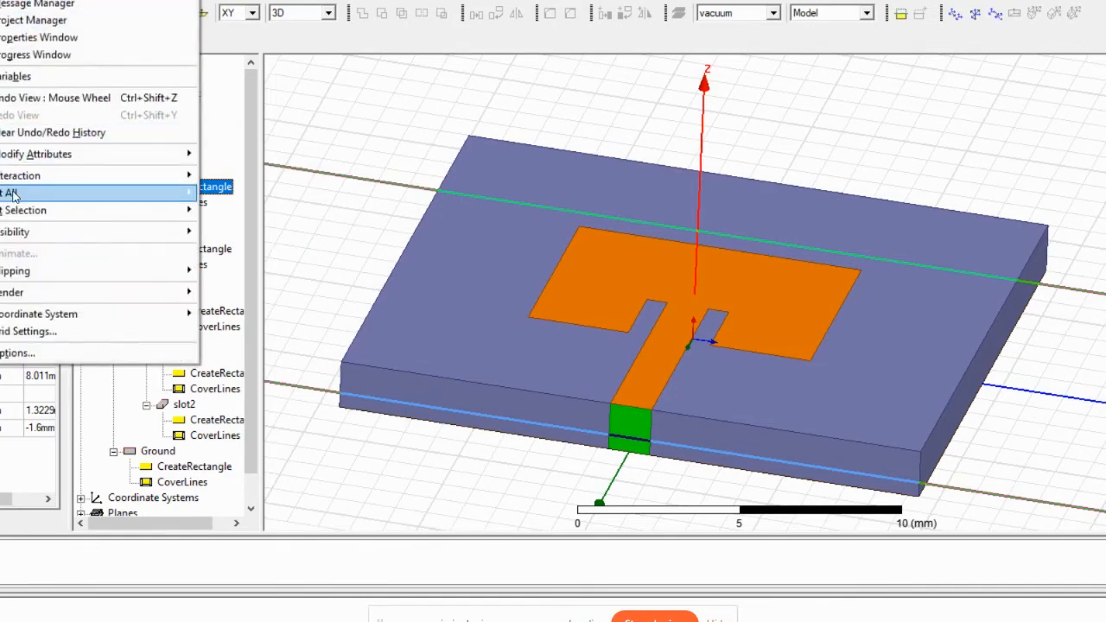
mouse_move(173, 192)
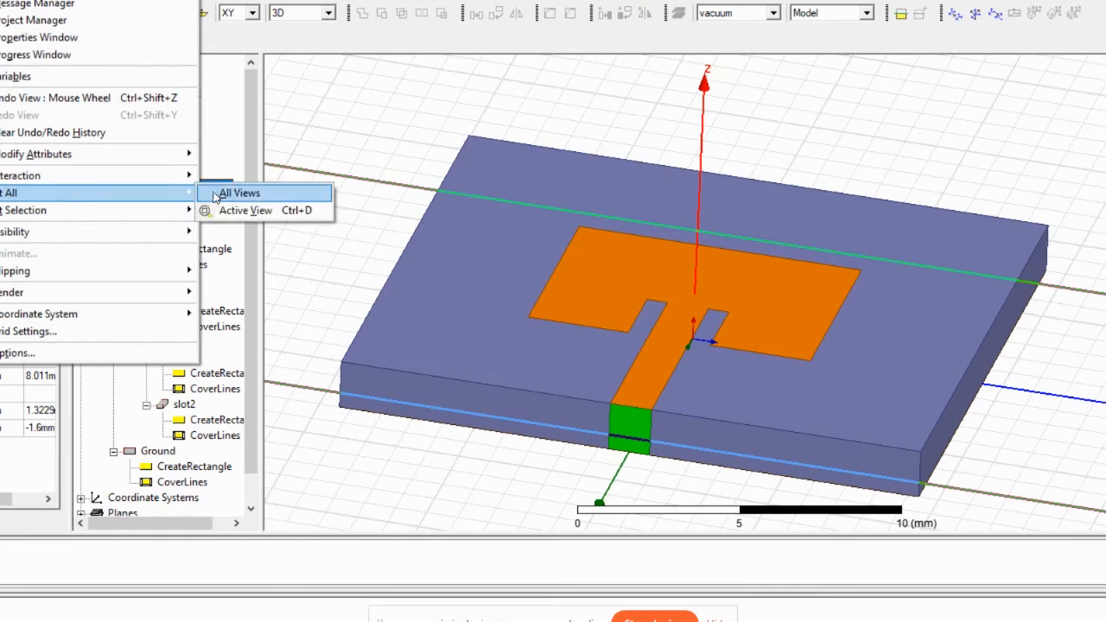
click(221, 193)
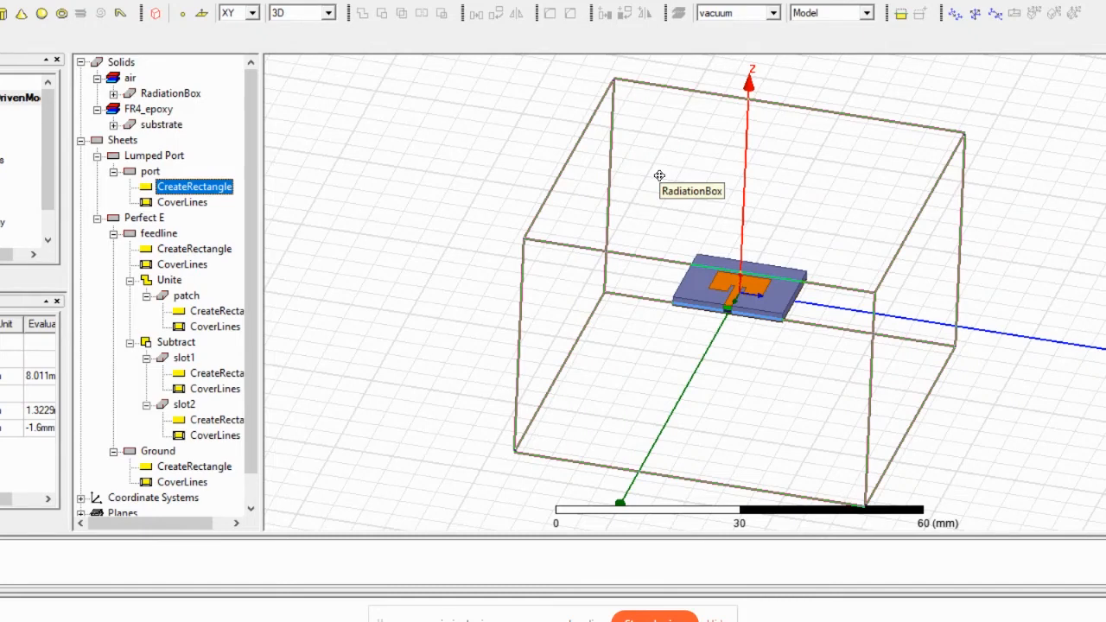
click(113, 93)
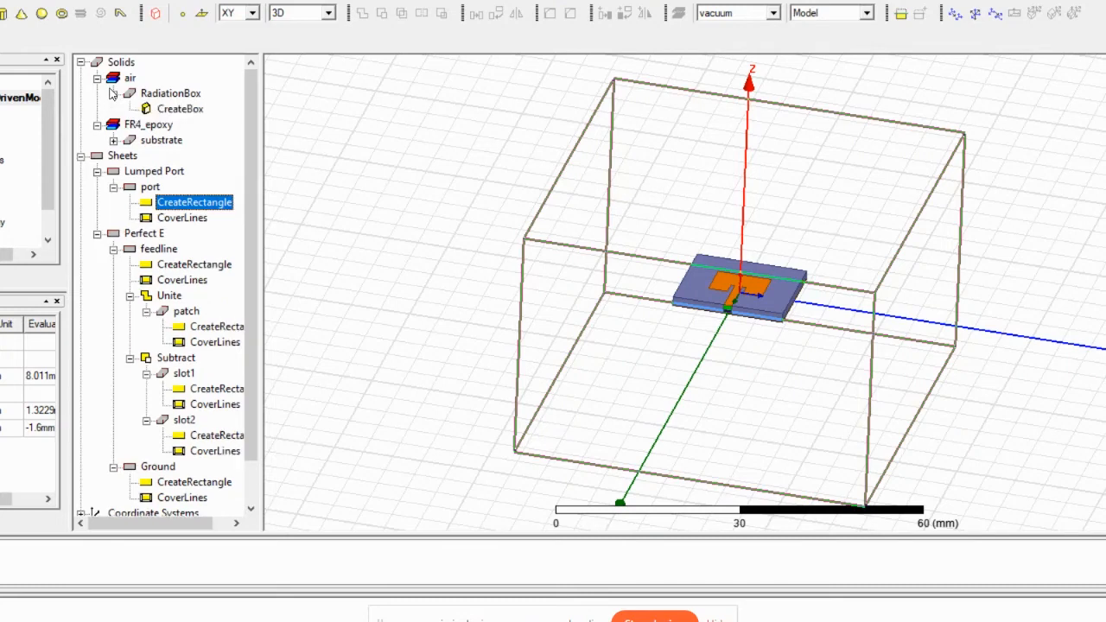
double_click(177, 109)
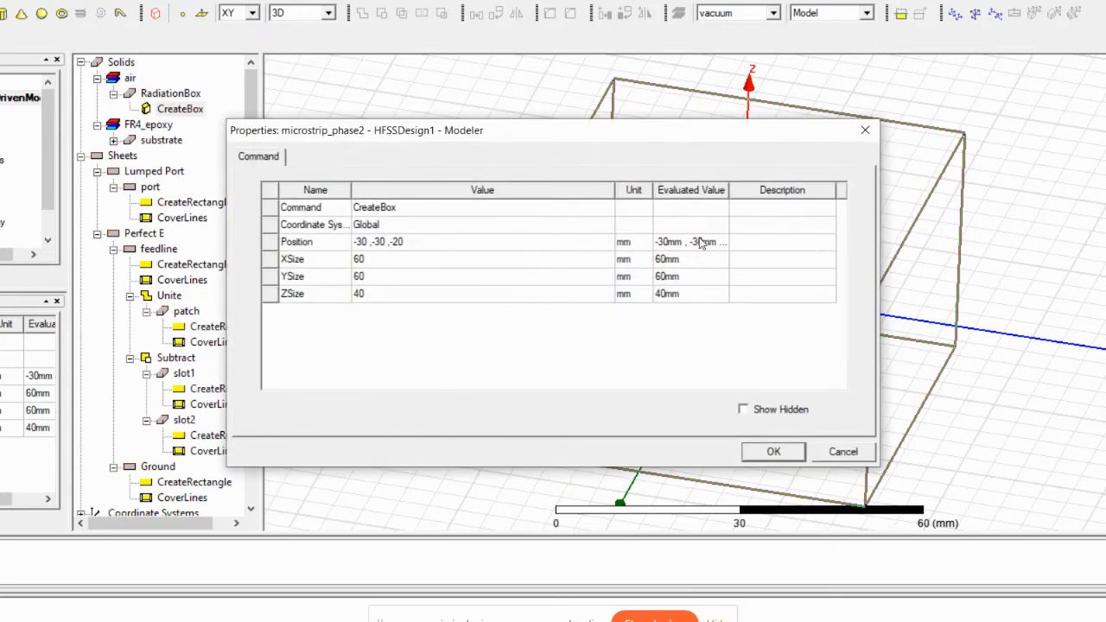
click(864, 130)
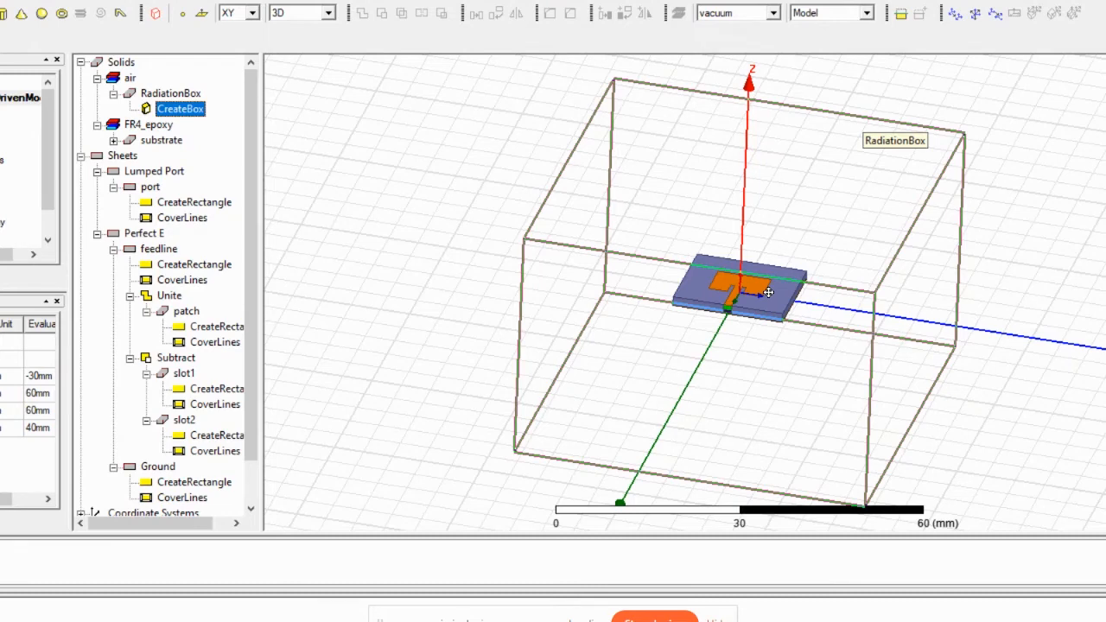
scroll(97, 315, down, 1)
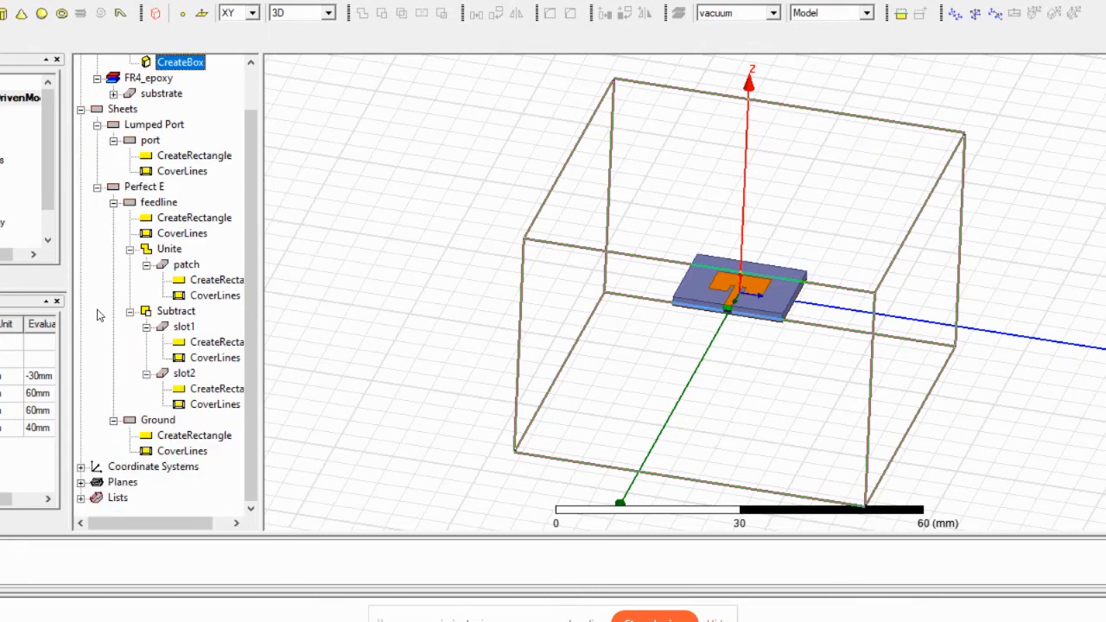
scroll(97, 315, up, 1)
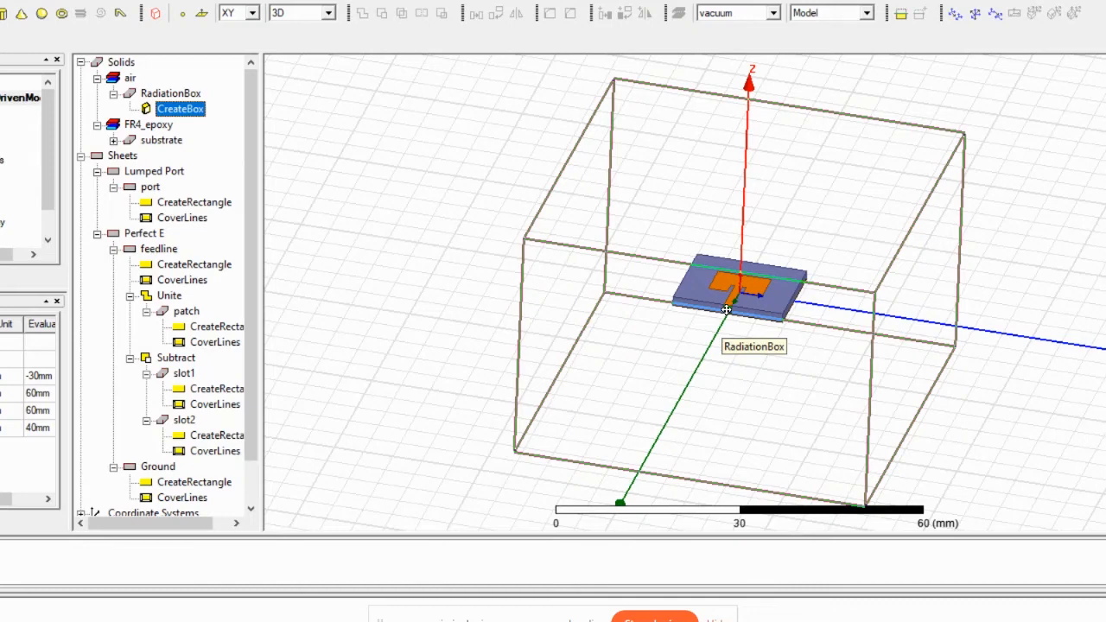
Show the Rad1 boundary on the model and look through the boundary types that can be assigned to the RadiationBox
click(2, 129)
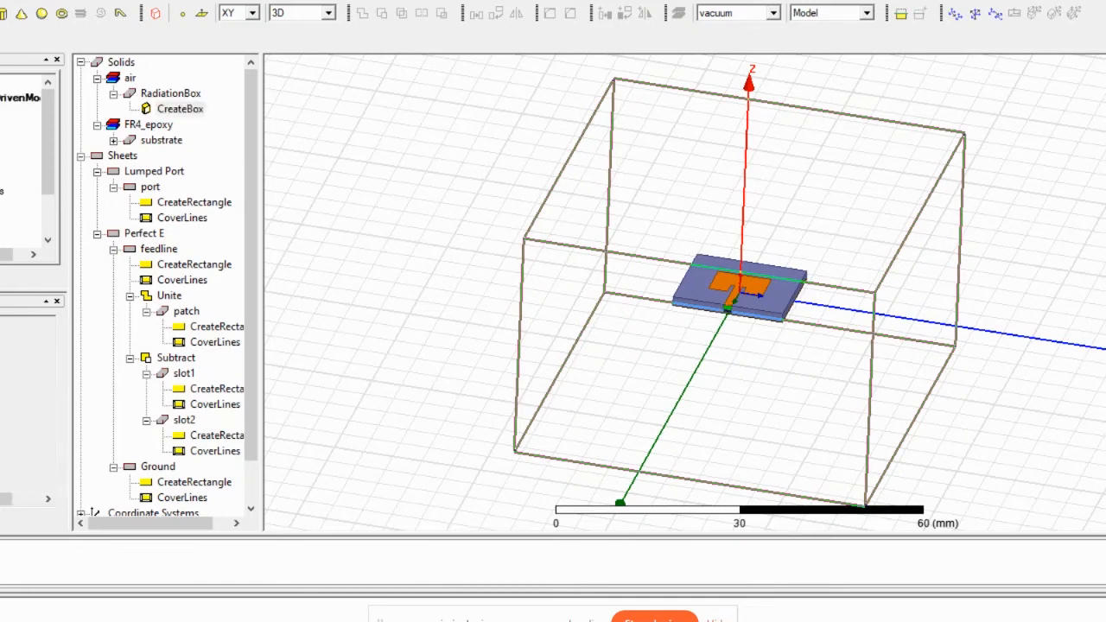
click(718, 318)
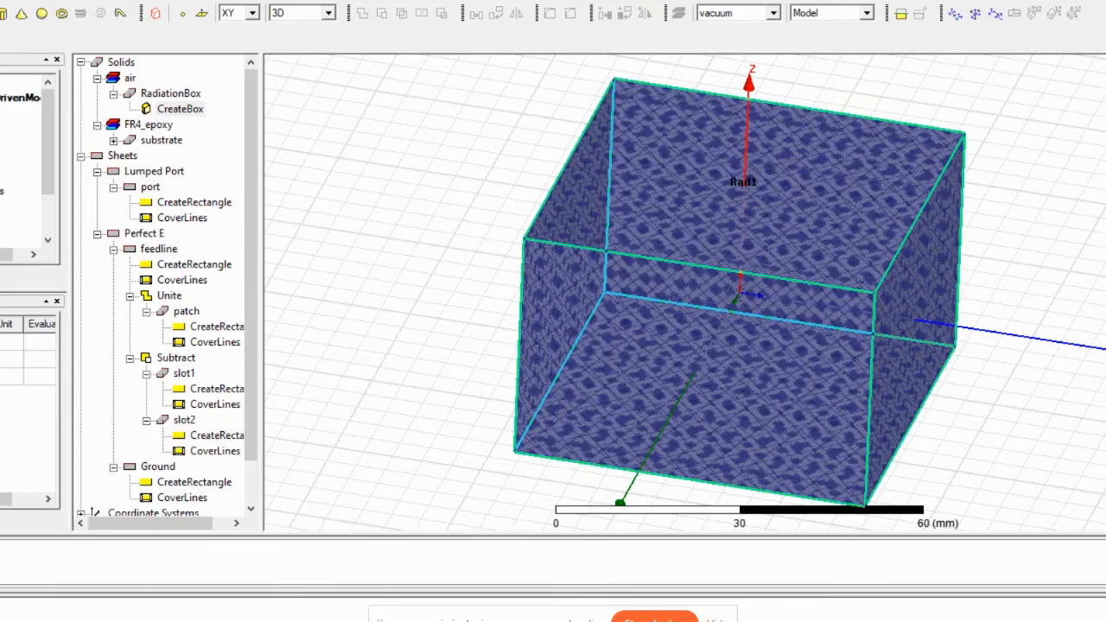
click(173, 94)
right_click(173, 93)
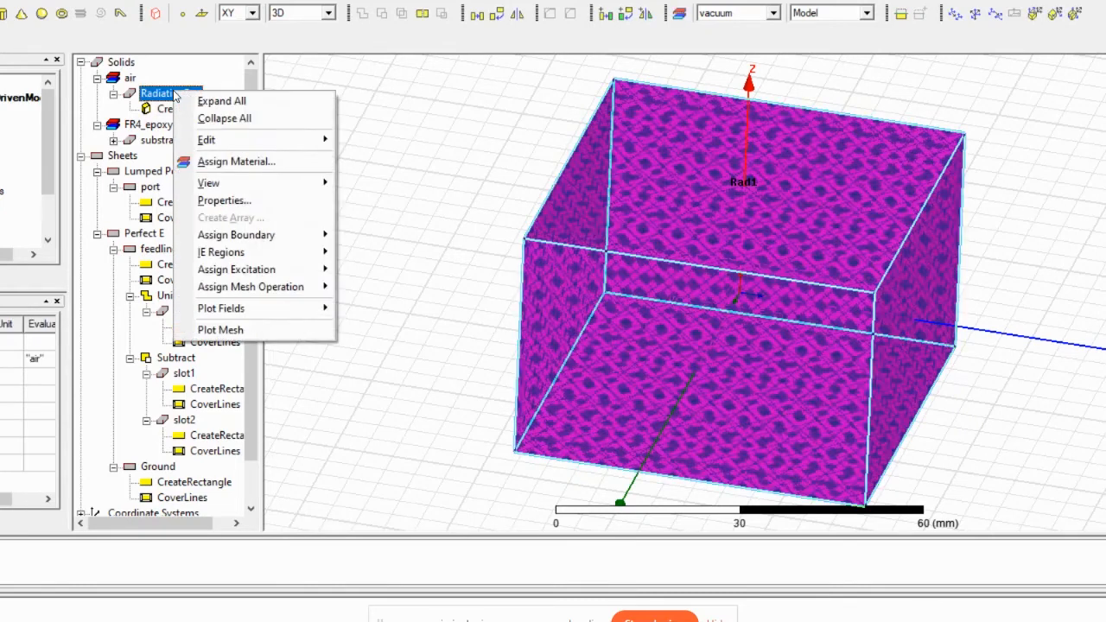
mouse_move(221, 253)
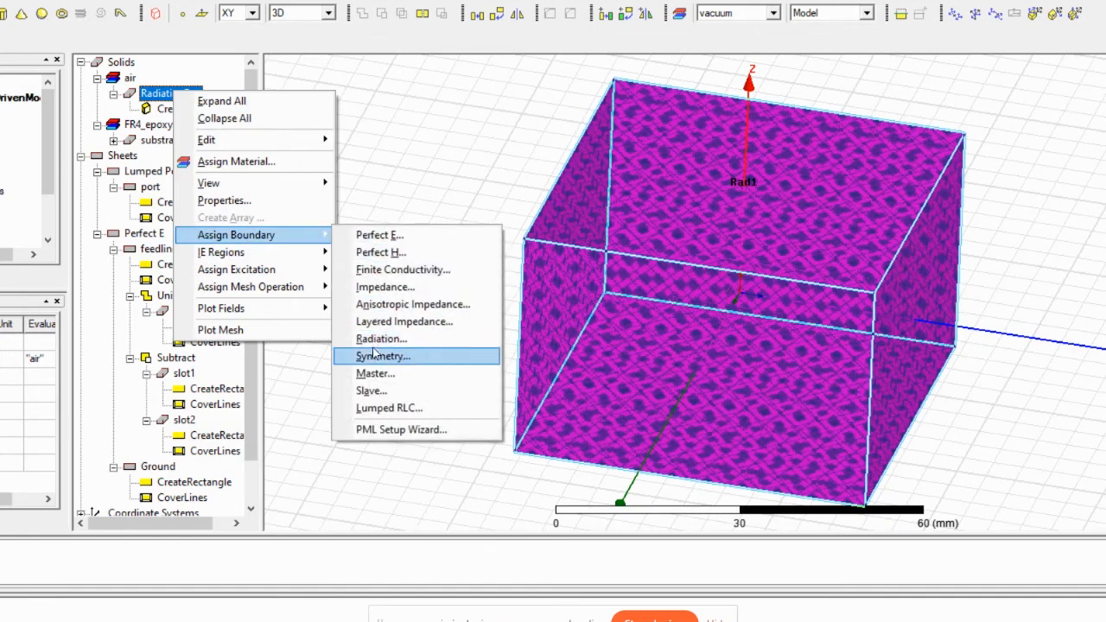
click(413, 192)
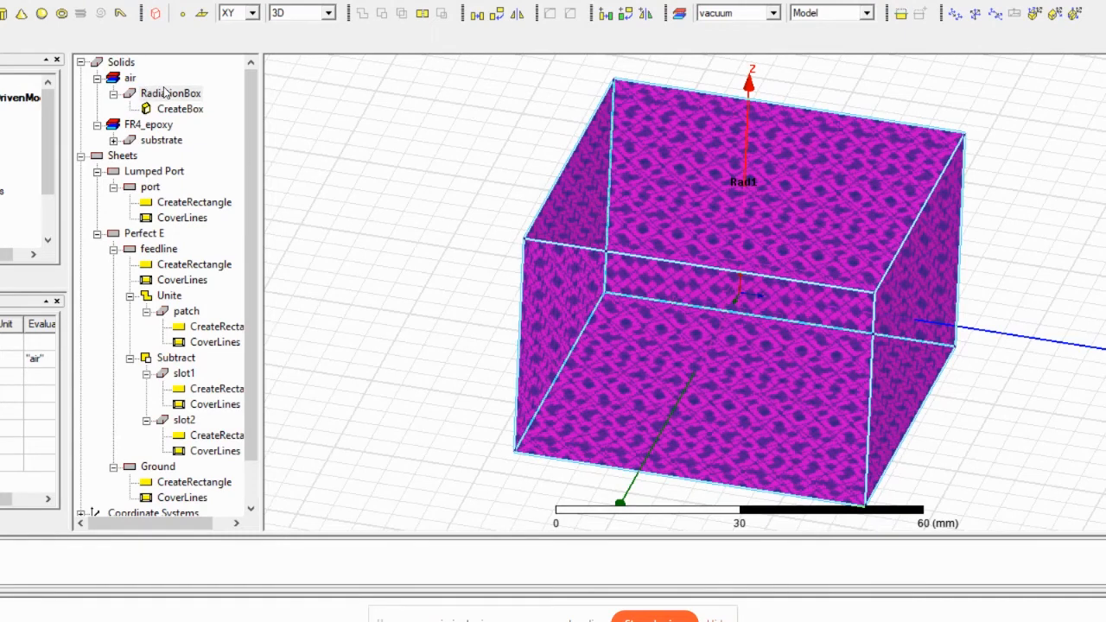
Show the PerfE1 boundary on the model and look through the boundary types that can be assigned to the feedline
click(3, 175)
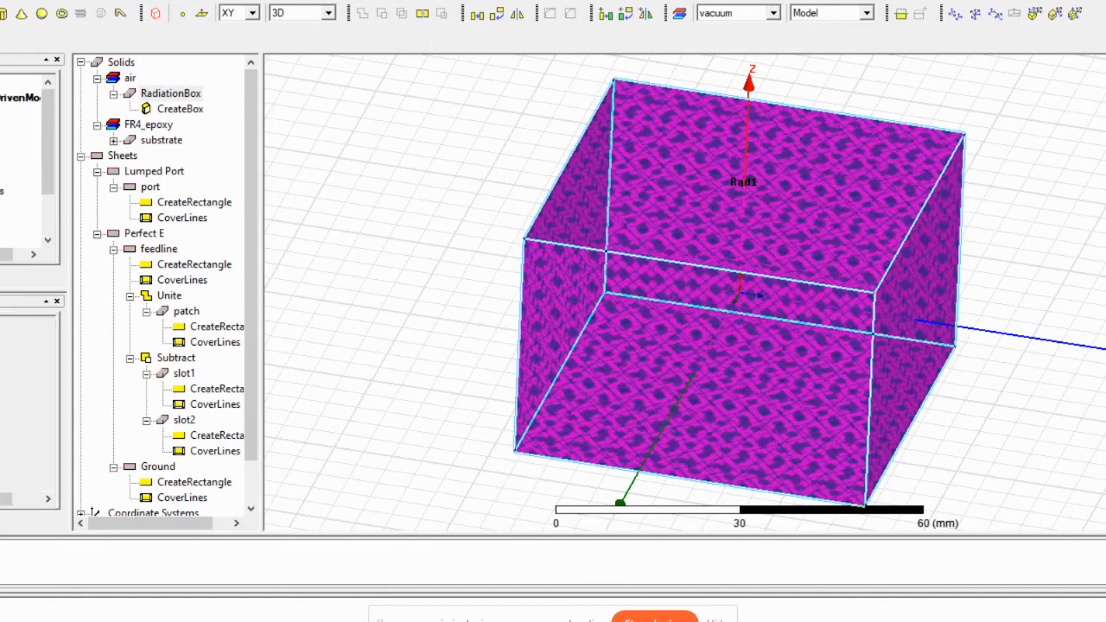
click(127, 77)
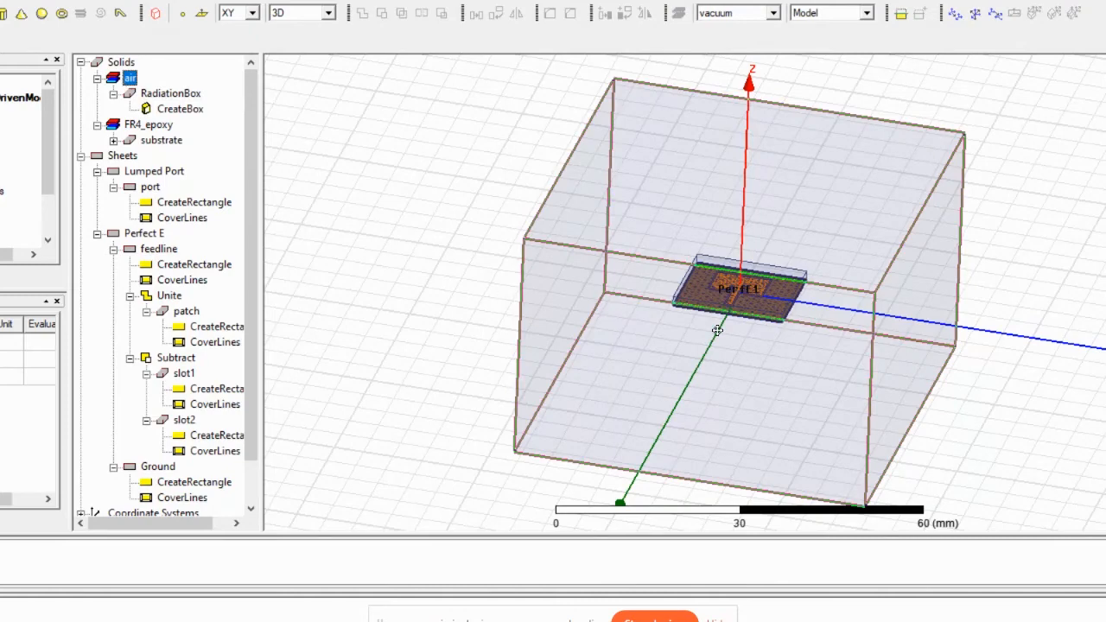
scroll(717, 331, up, 5)
scroll(717, 331, up, 4)
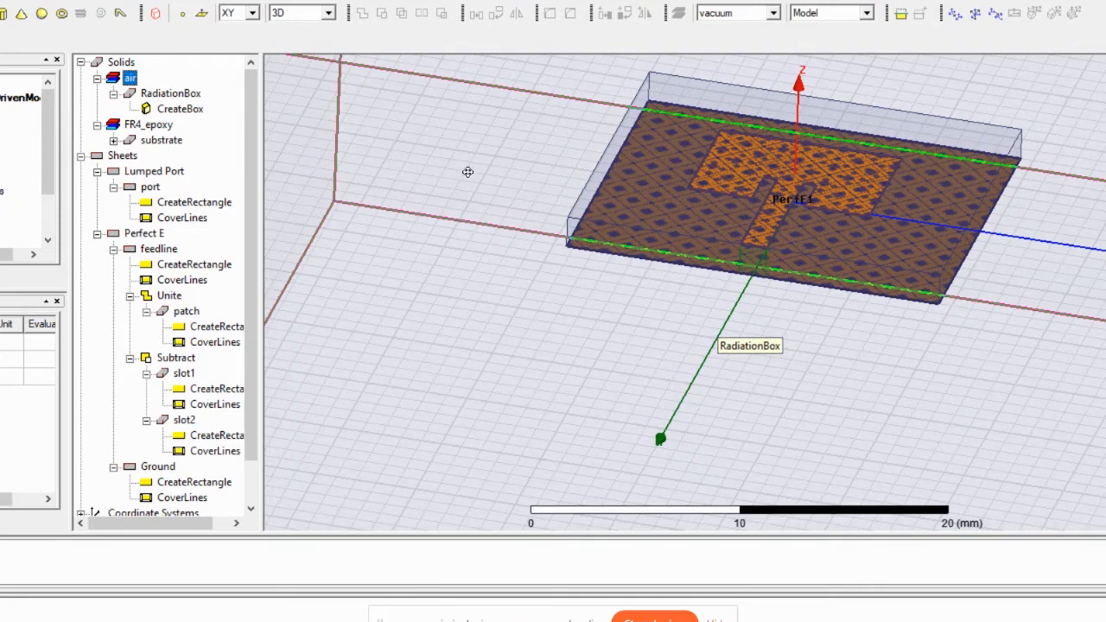
scroll(229, 273, down, 1)
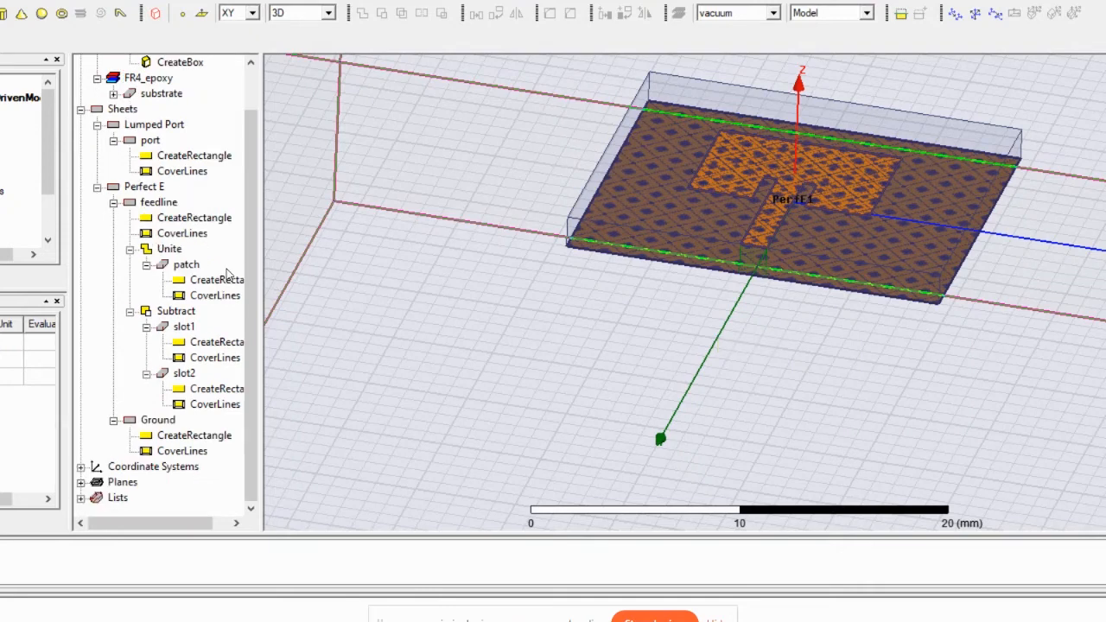
click(157, 202)
right_click(151, 204)
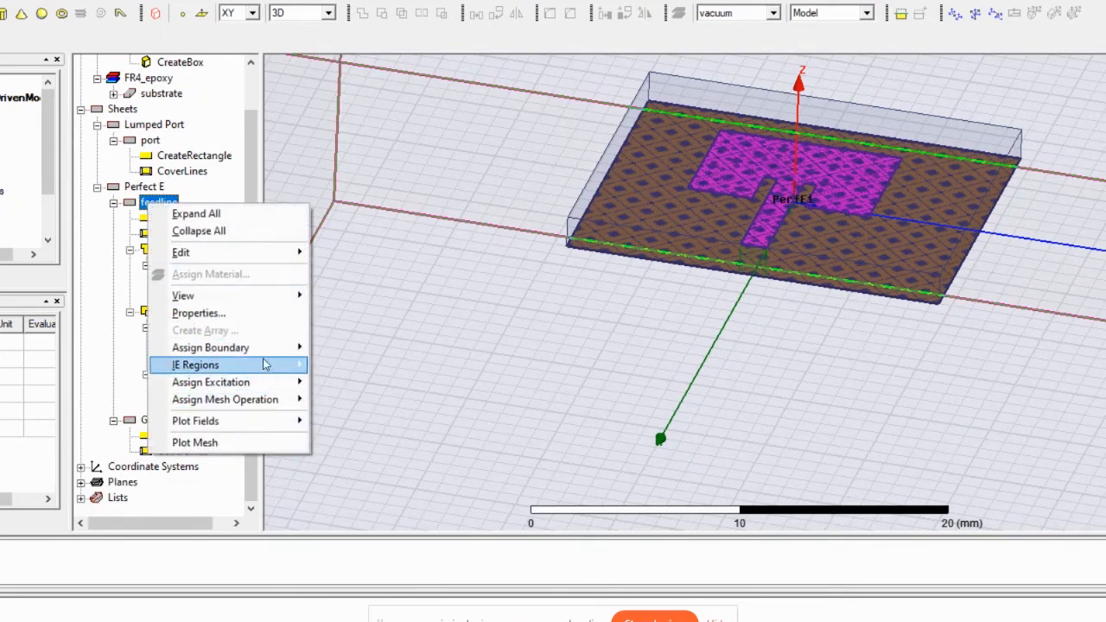
mouse_move(251, 347)
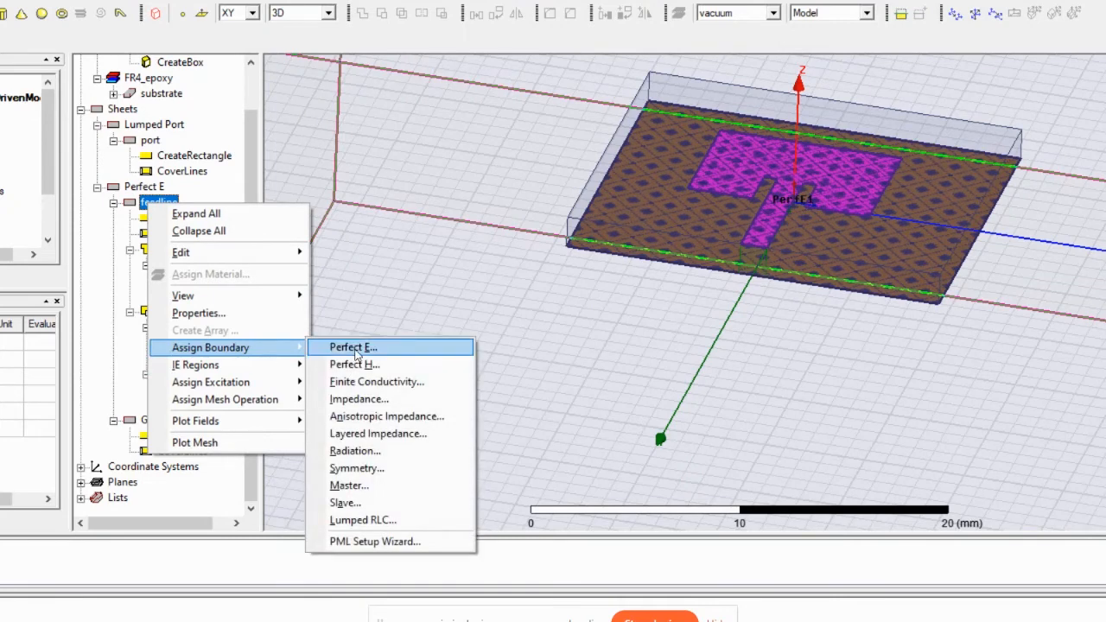
click(378, 244)
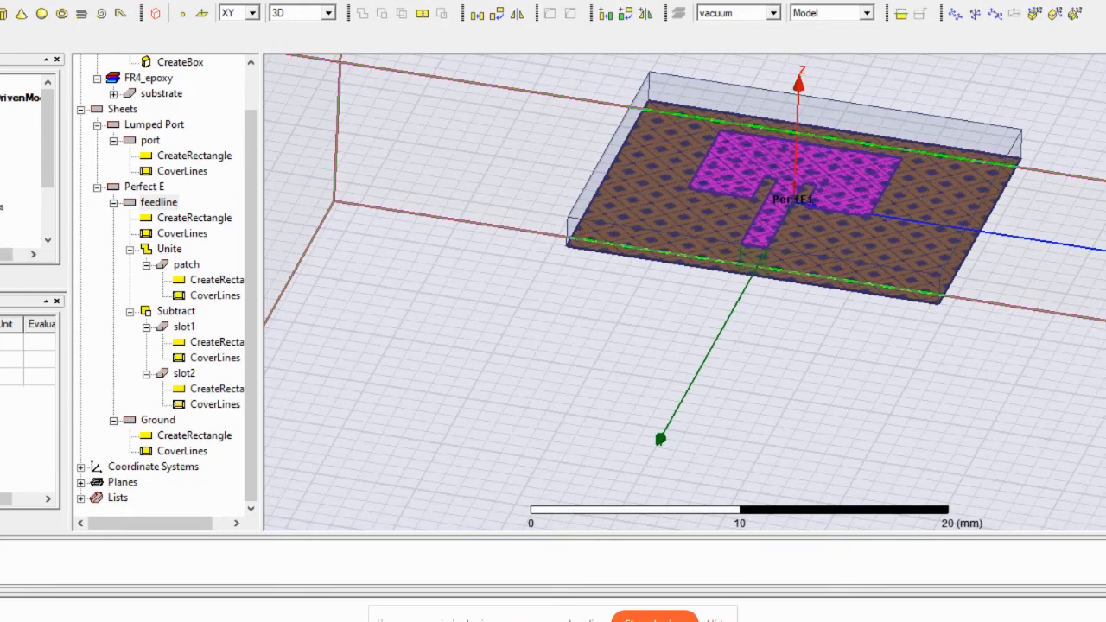
Show the lumped port excitation and examine its integration line at the end of the feedline
click(1, 191)
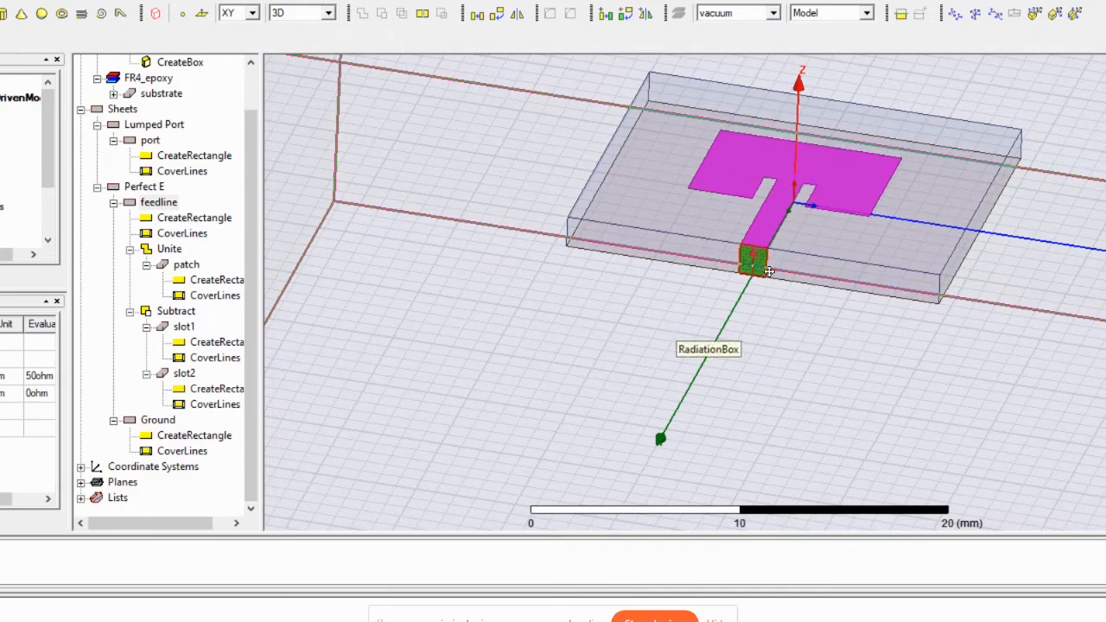
scroll(769, 272, up, 5)
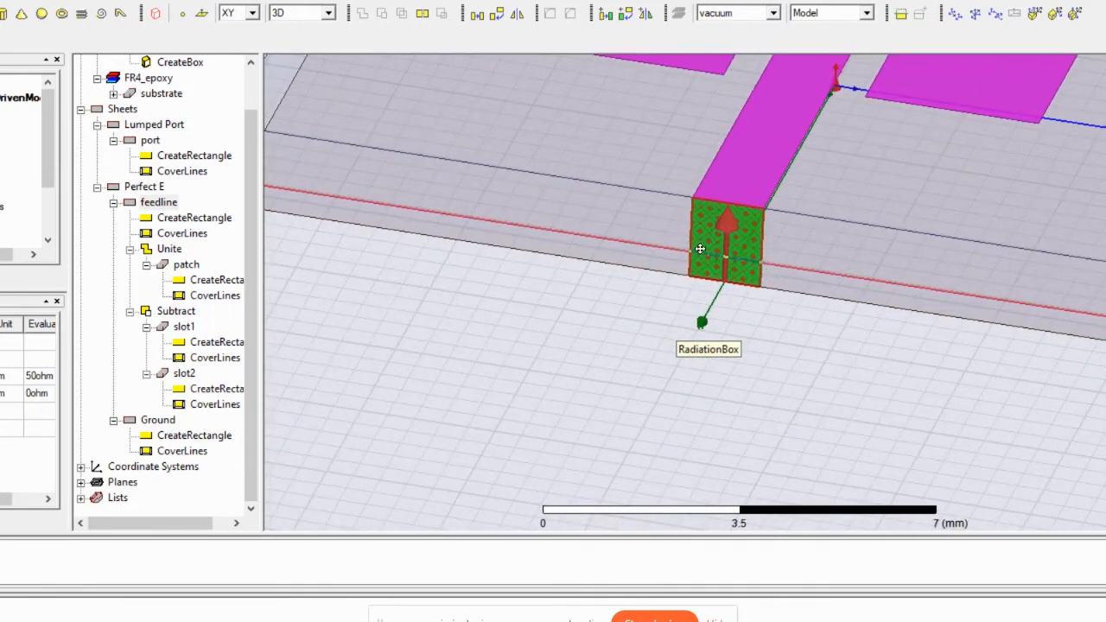
scroll(700, 249, up, 2)
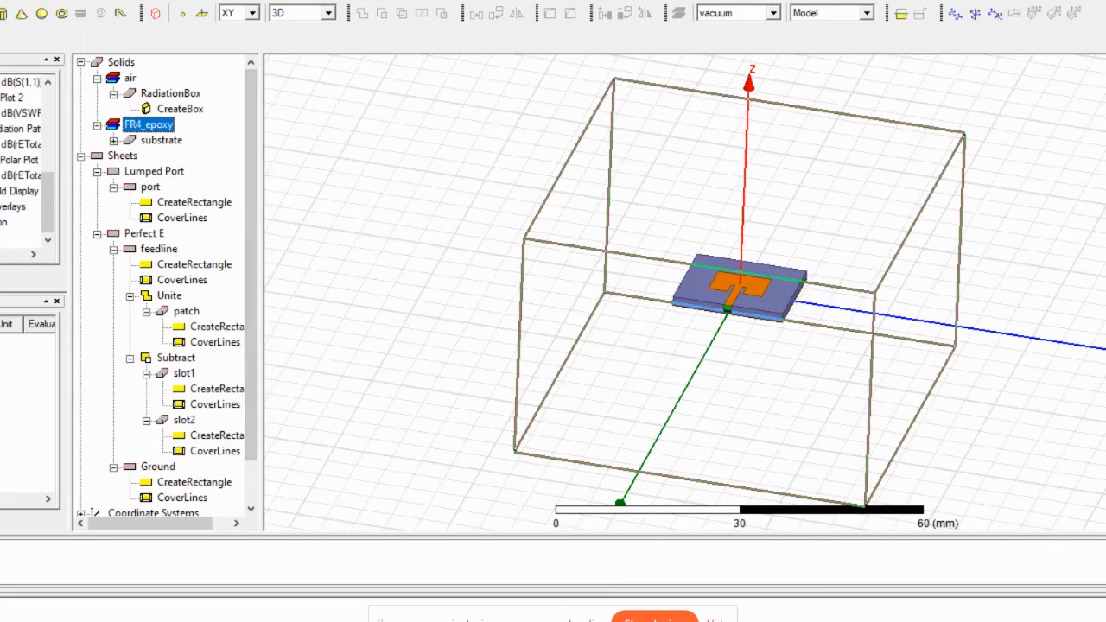
mouse_move(635, 621)
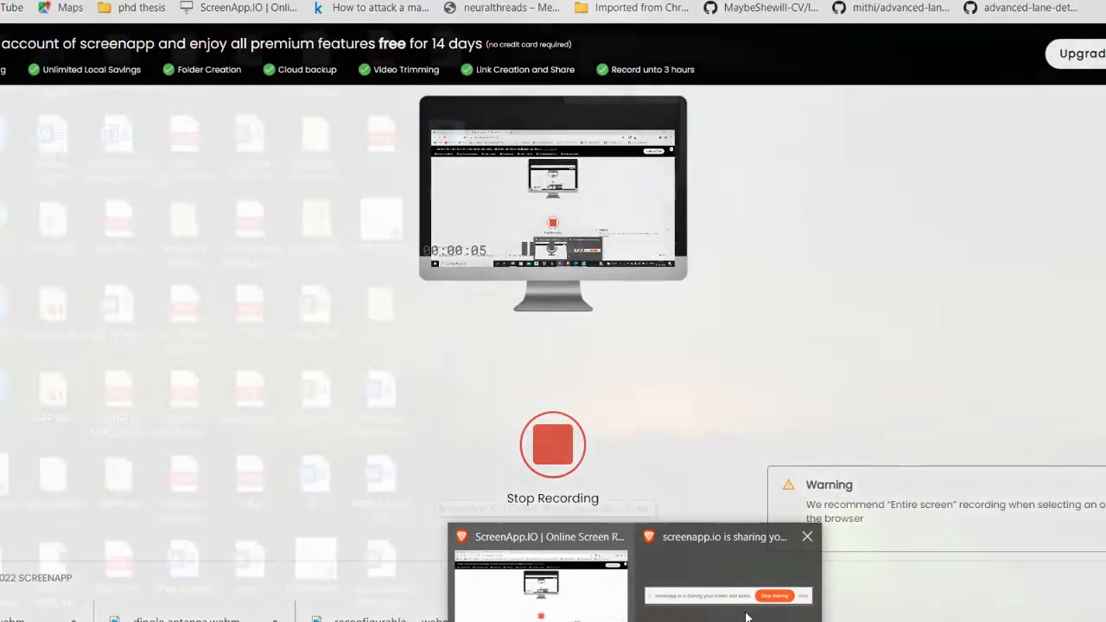
mouse_move(591, 619)
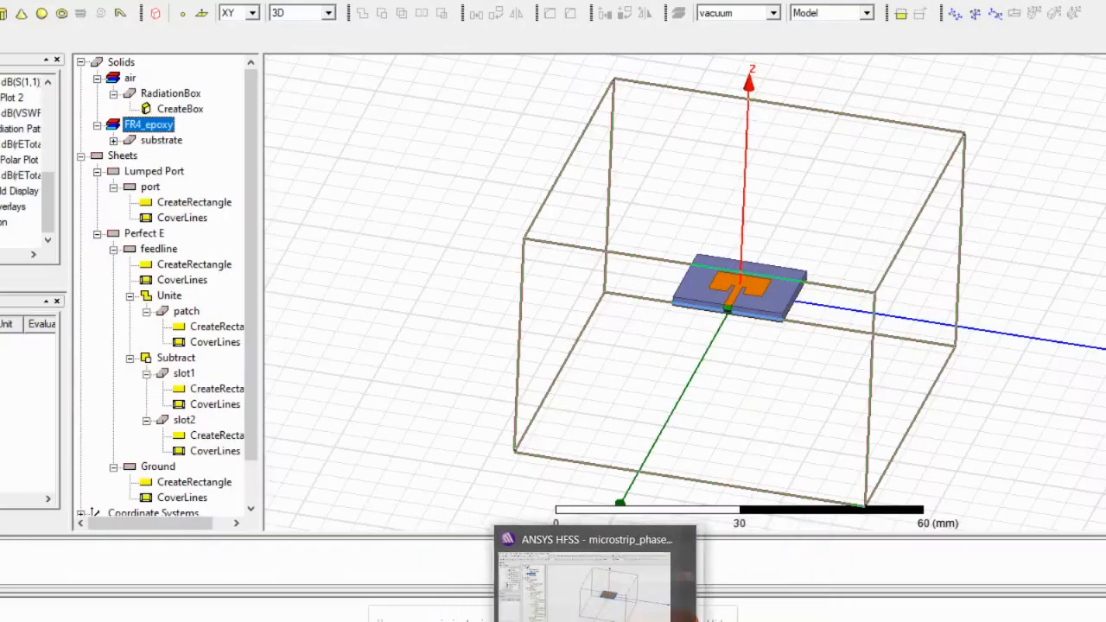
click(591, 585)
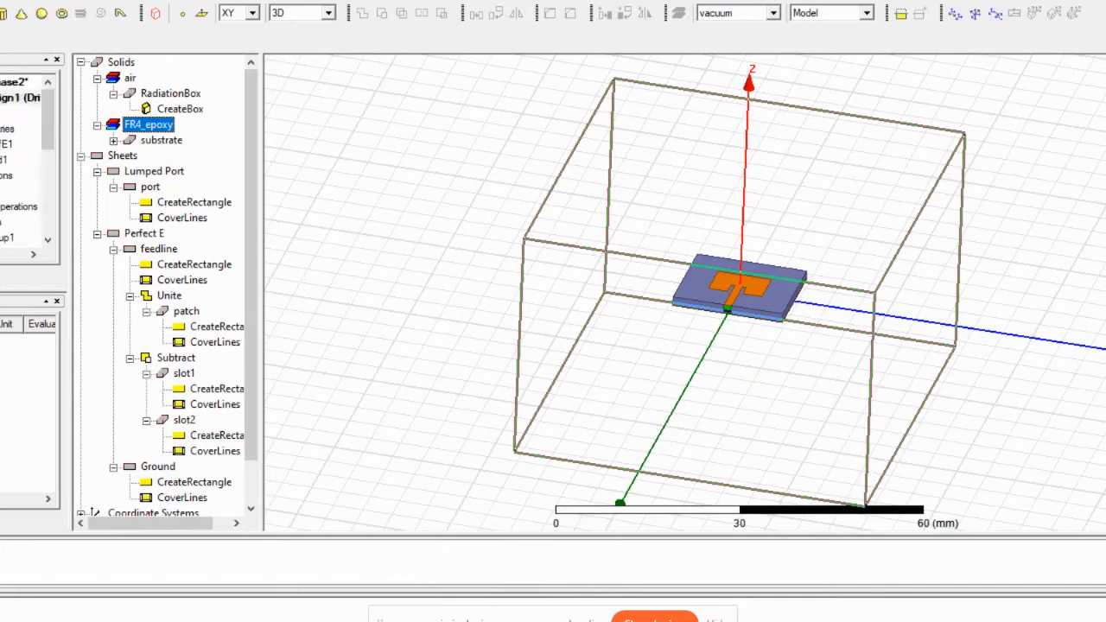
Check the excitation list and the lumped port's full port impedance settings, leaving both unchanged
scroll(7, 130, down, 1)
double_click(6, 129)
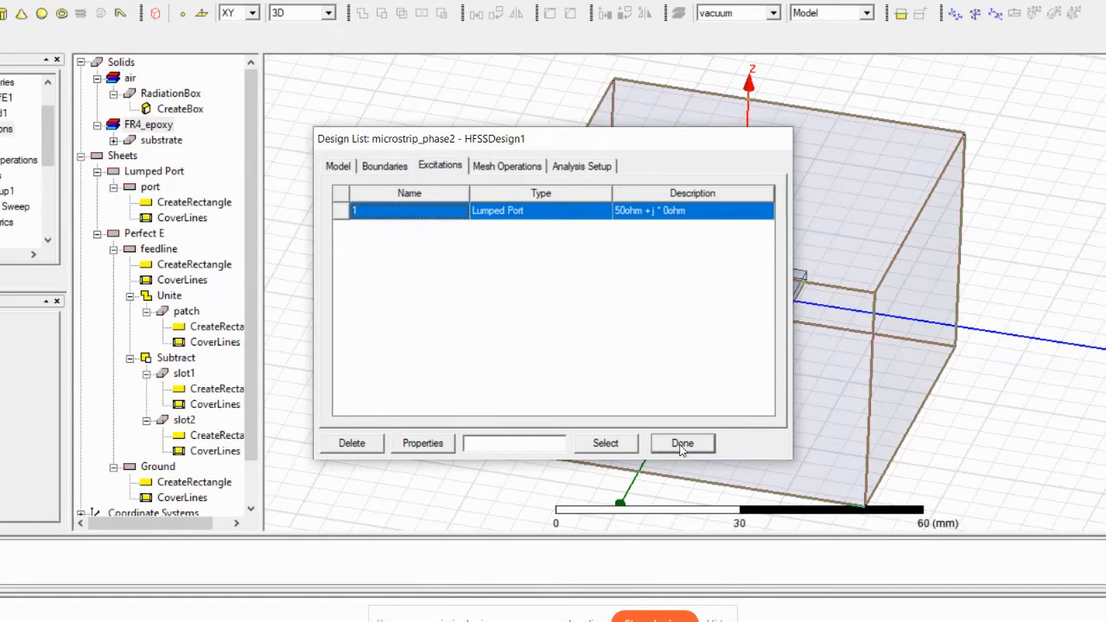
click(681, 444)
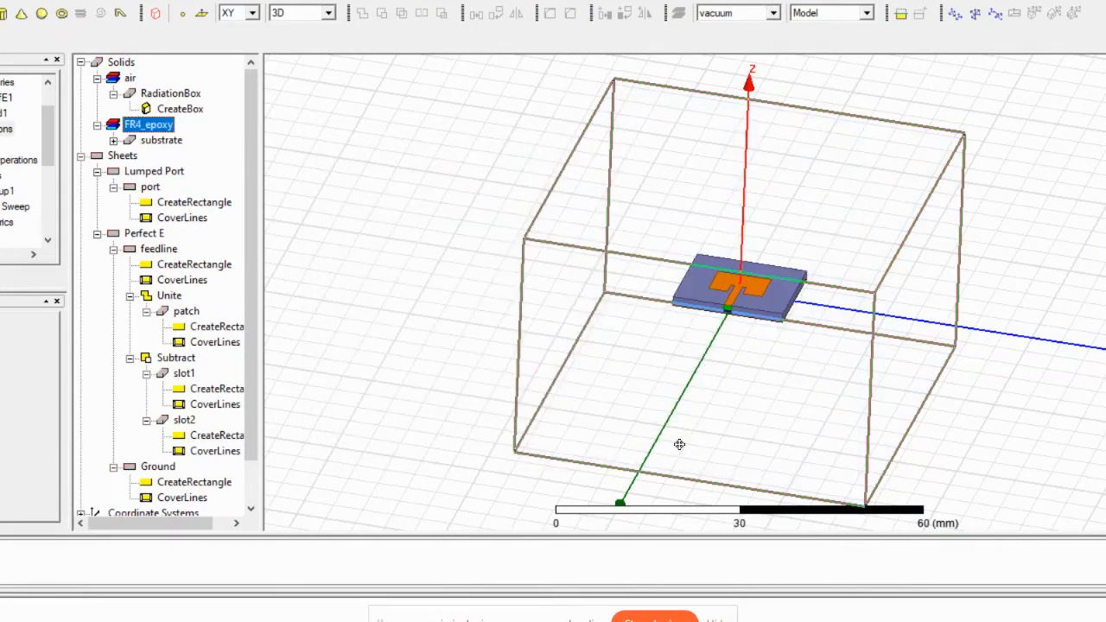
double_click(5, 128)
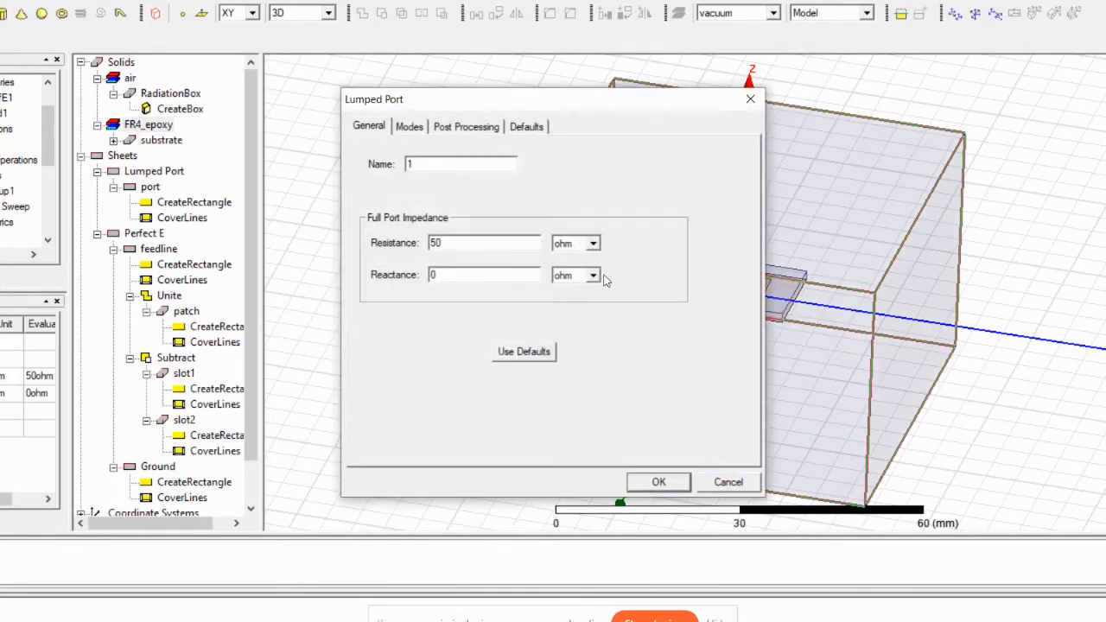
click(750, 99)
Look through the model's solids and the port sheet, highlighting the air-filled RadiationBox around the antenna
scroll(730, 289, up, 2)
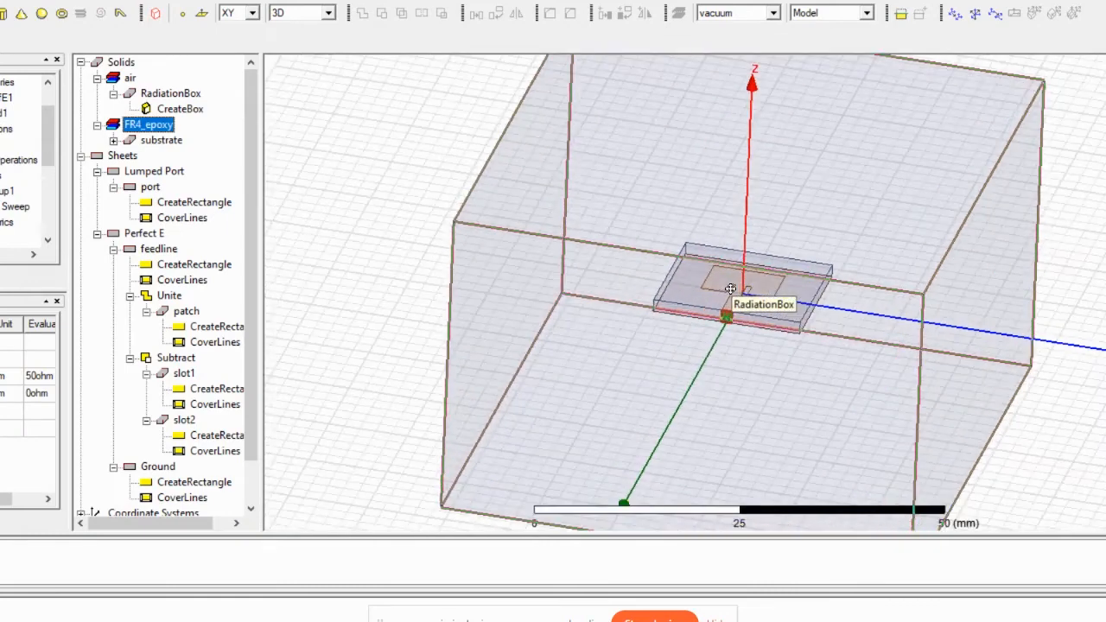
scroll(730, 289, up, 4)
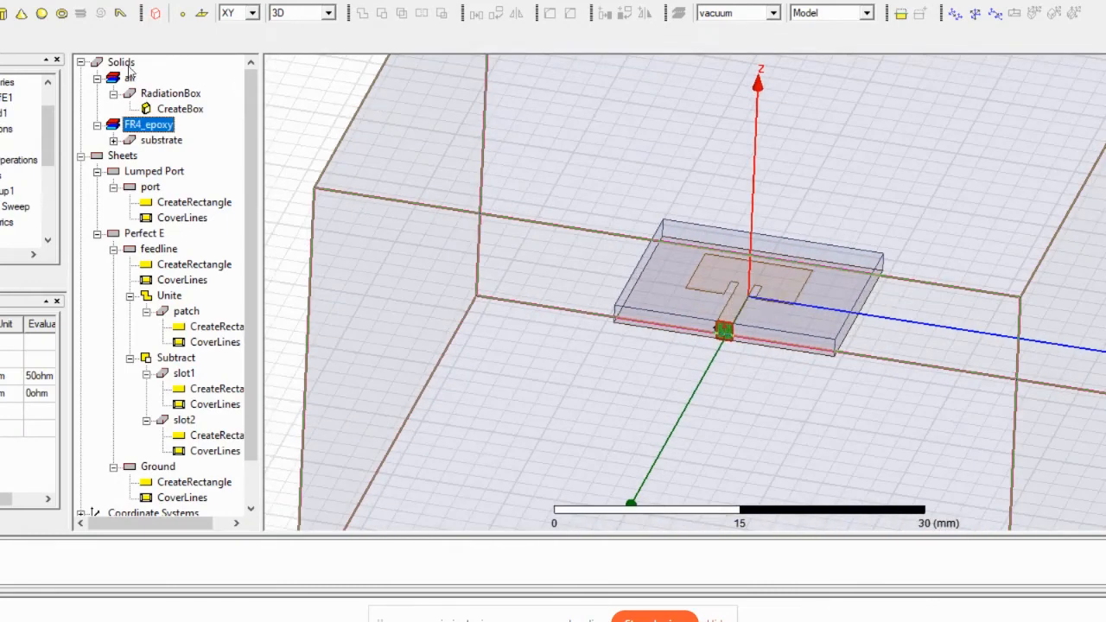
click(127, 64)
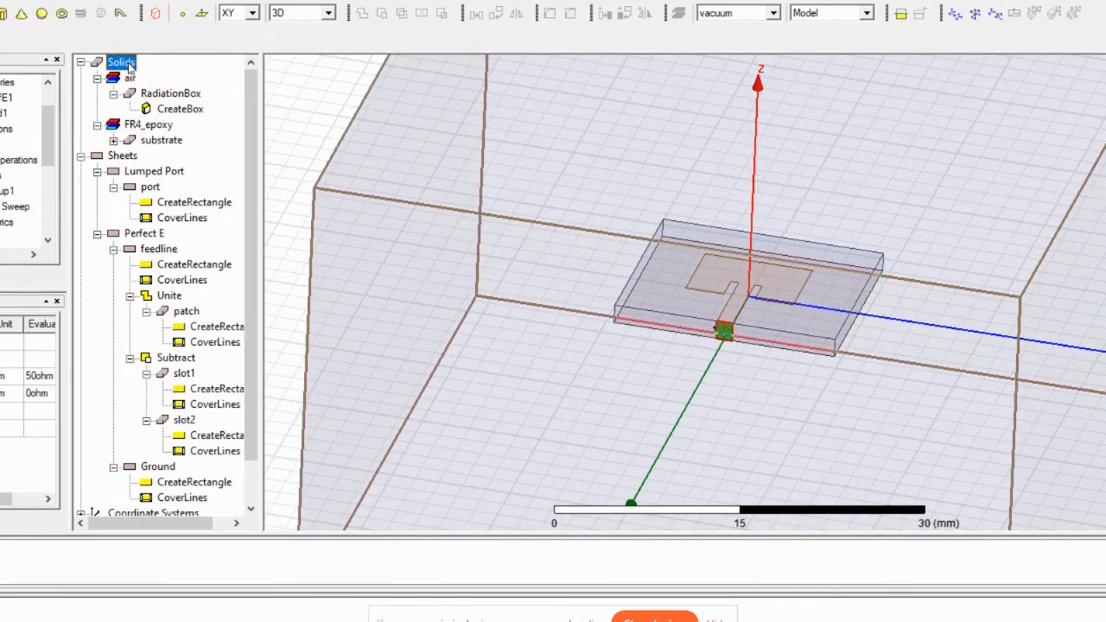
click(155, 190)
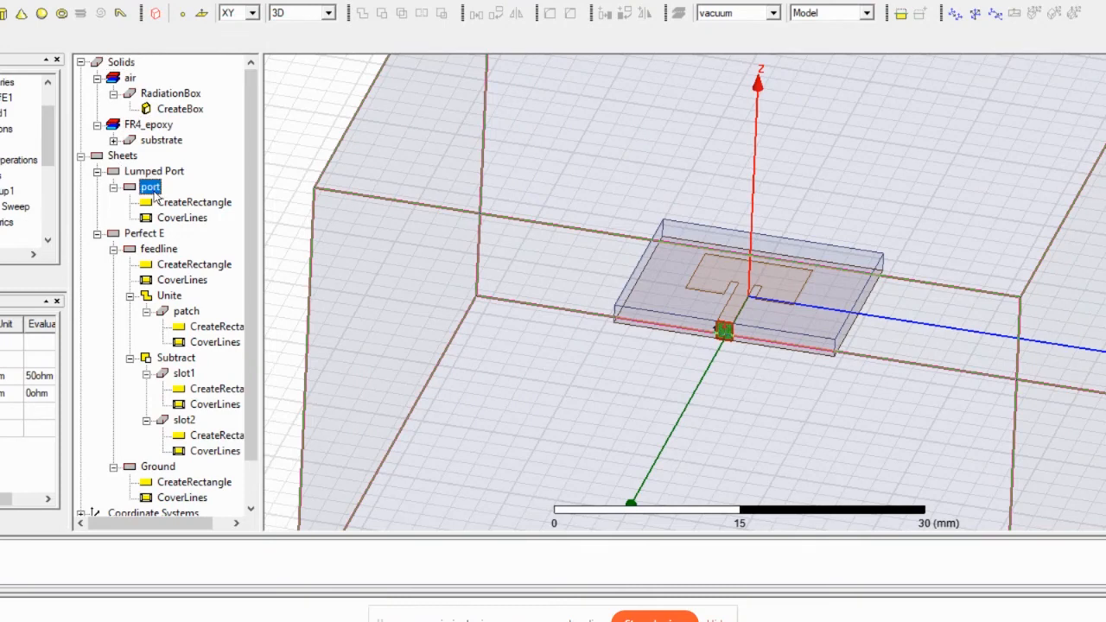
click(127, 67)
click(130, 78)
click(159, 93)
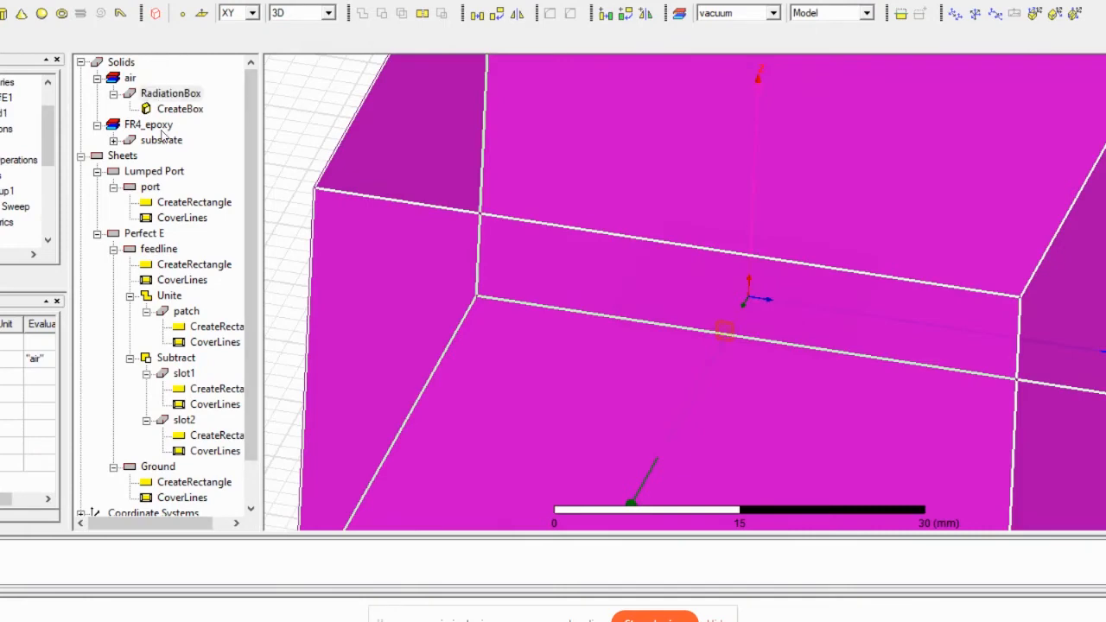
click(152, 126)
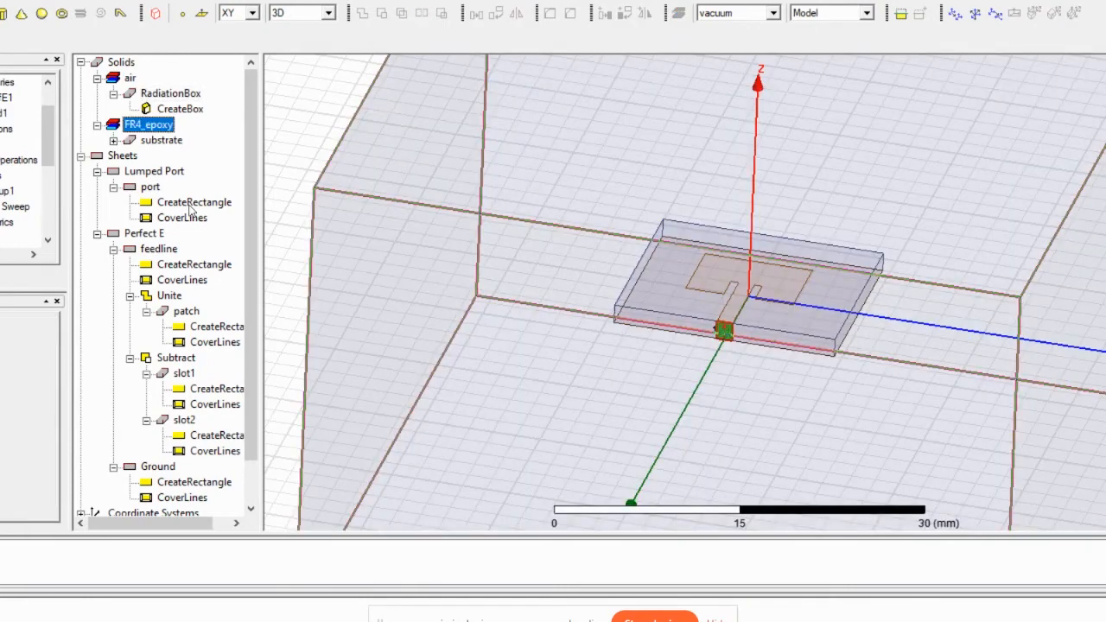
Highlight the port sheet and examine its lumped port integration line between the ground and the feedline
scroll(21, 160, up, 1)
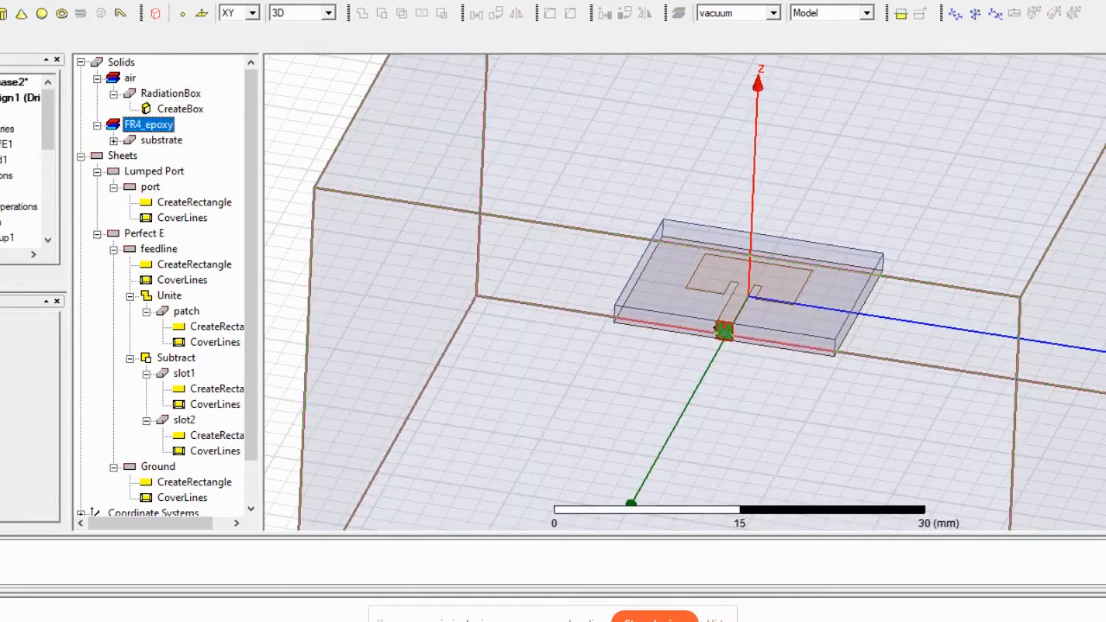
click(21, 98)
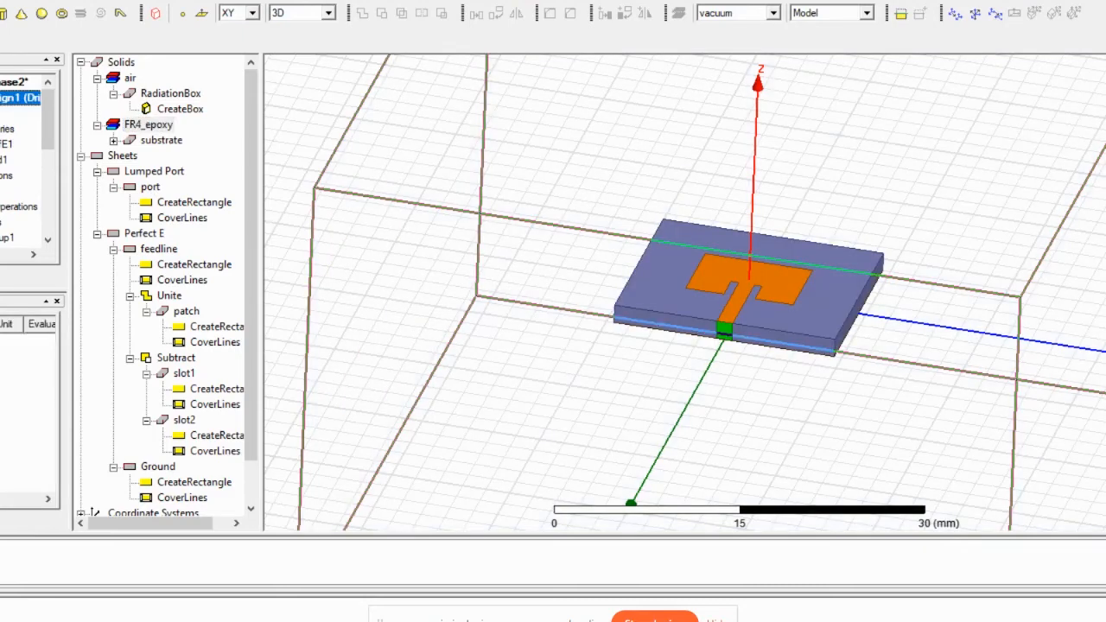
click(154, 189)
scroll(709, 373, up, 5)
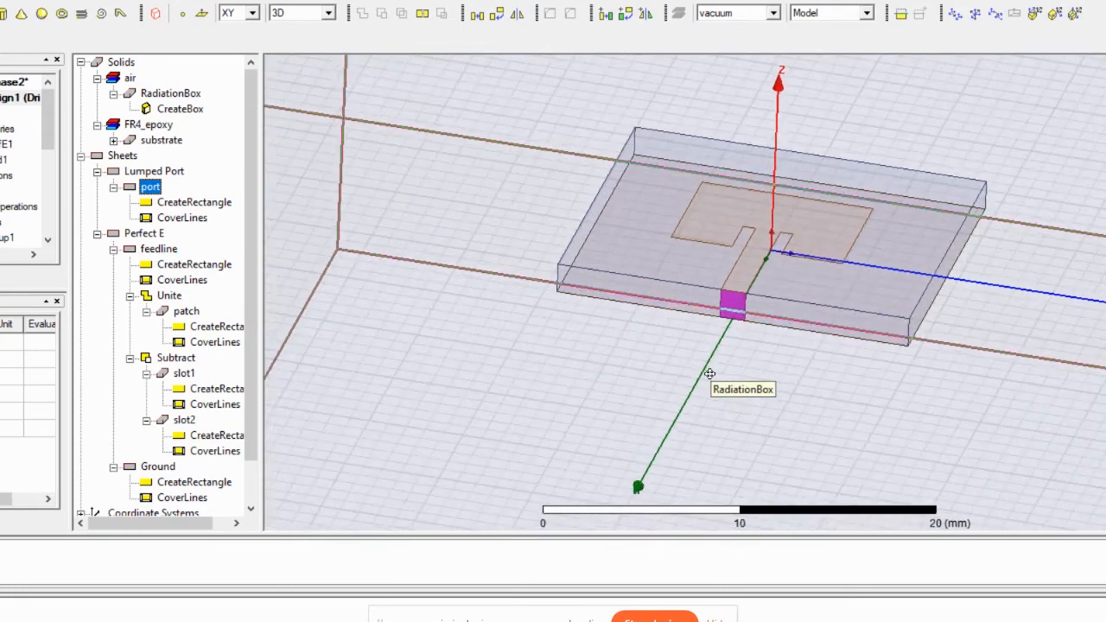
scroll(709, 374, up, 1)
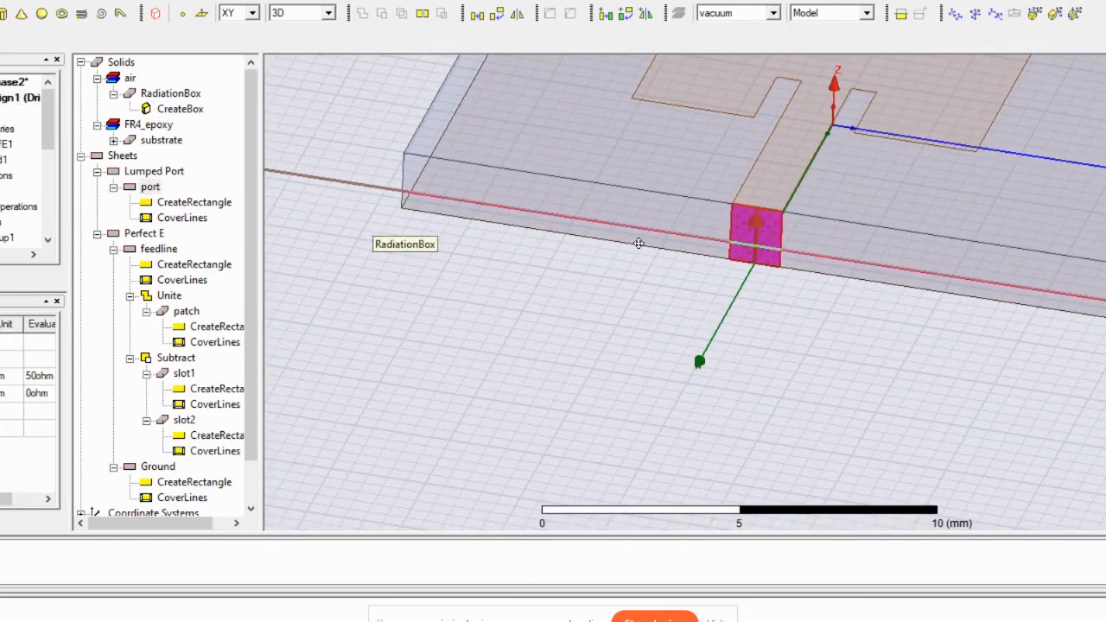
scroll(638, 242, up, 1)
scroll(639, 243, up, 1)
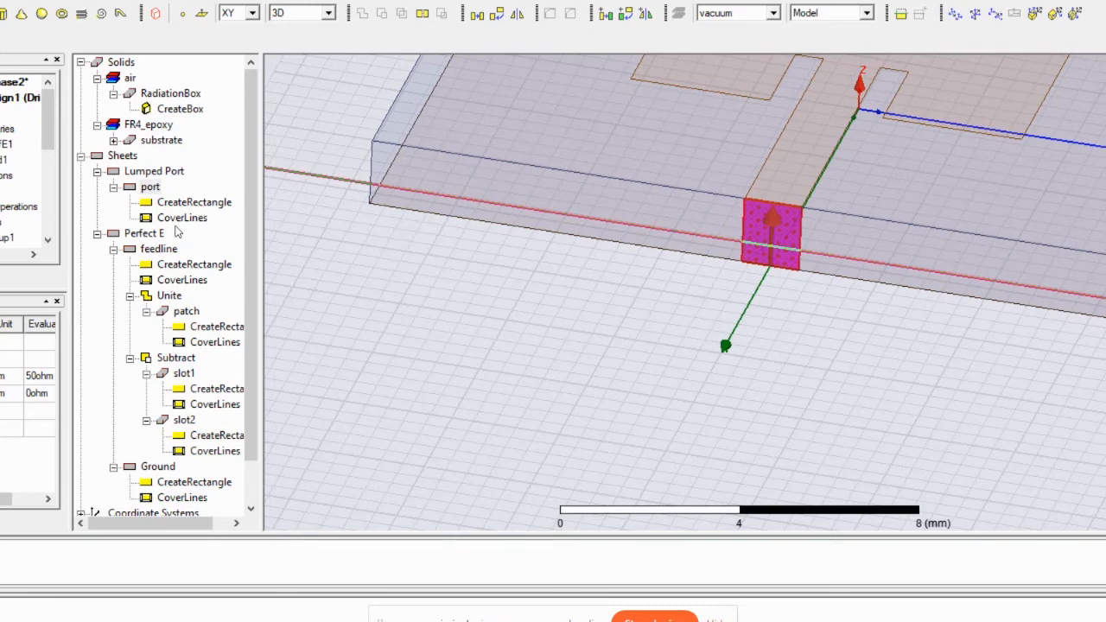
scroll(713, 235, up, 2)
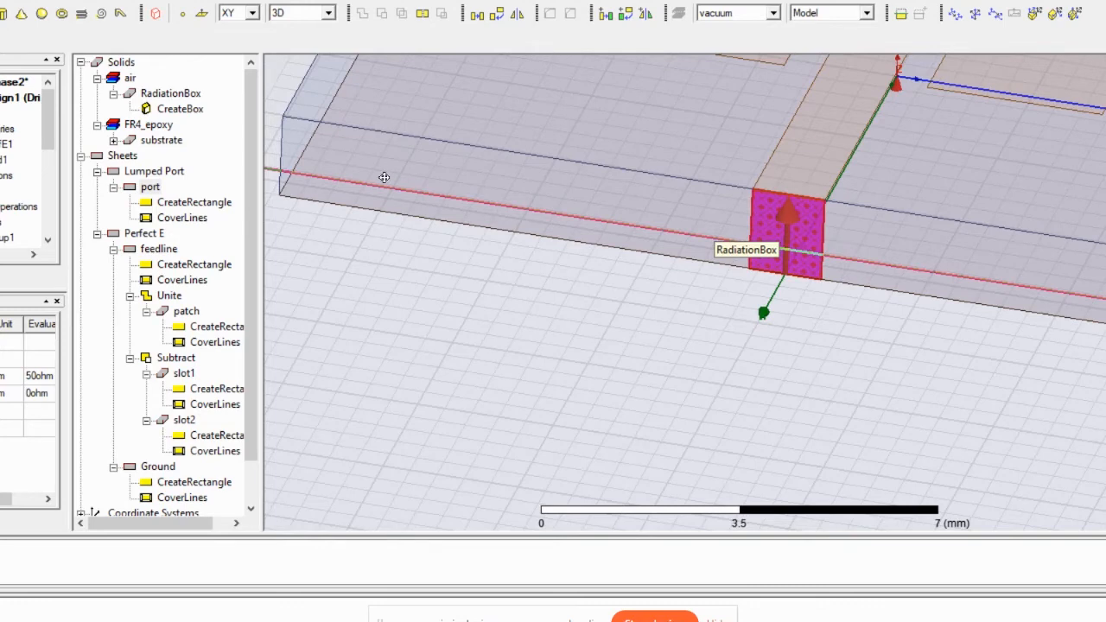
Look through the excitation types that can be assigned to the port sheet and examine the port relative to the patch
right_click(150, 189)
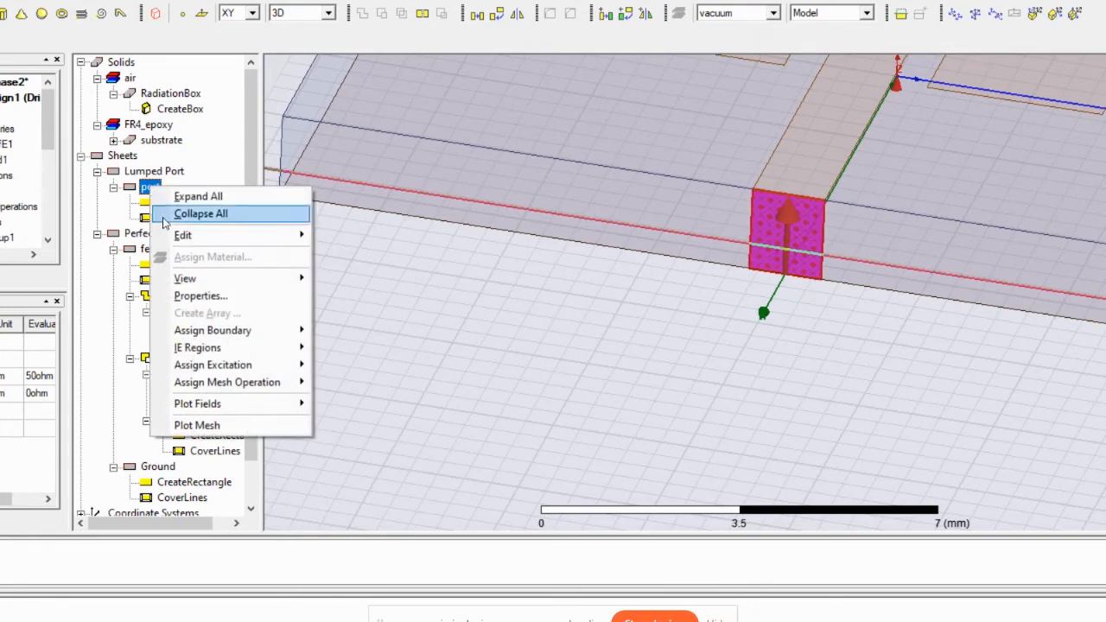
mouse_move(238, 366)
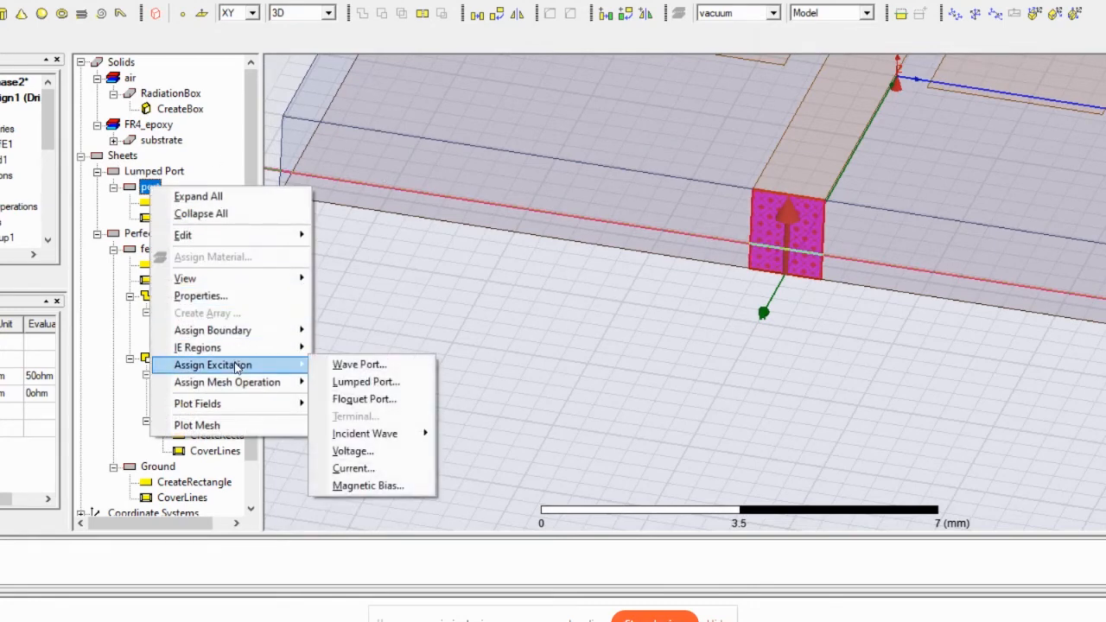
click(349, 382)
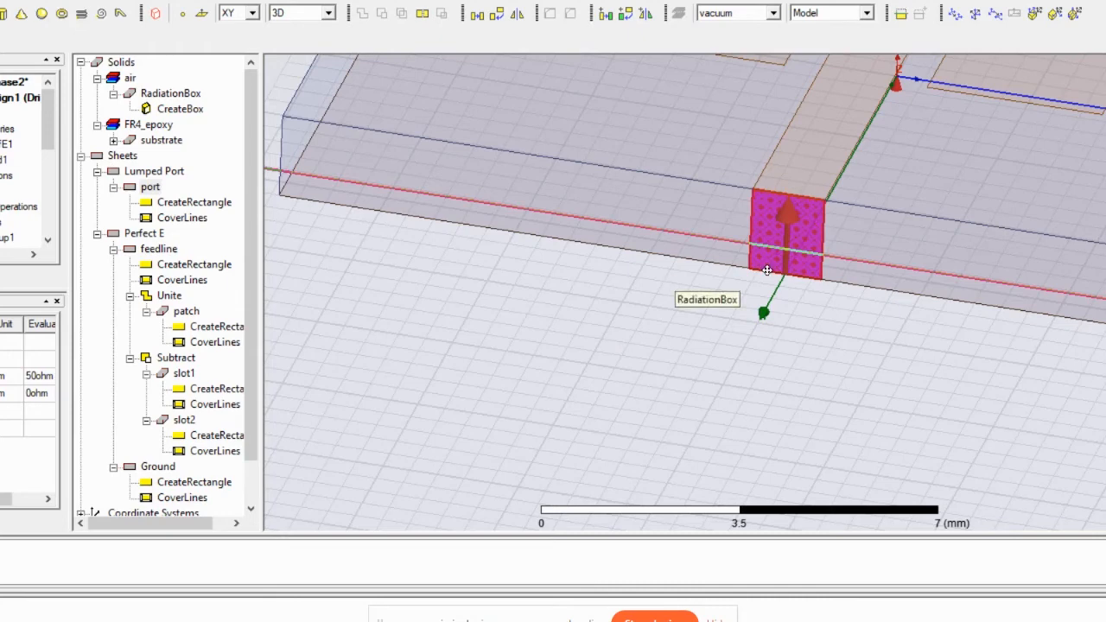
shift+drag(708, 324, 573, 479)
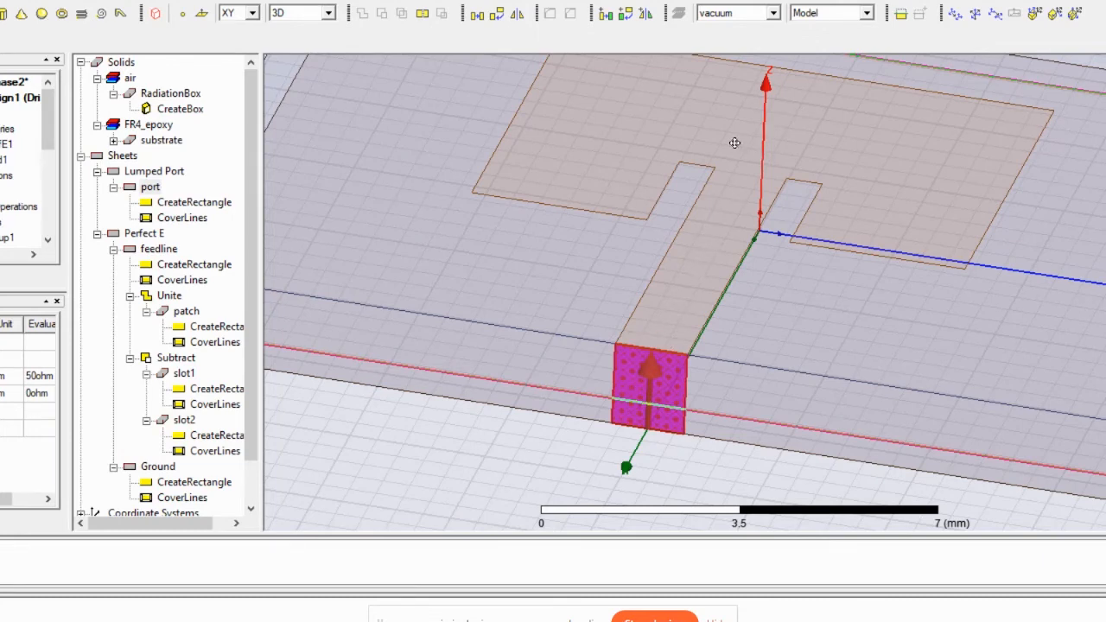
drag(581, 364, 657, 294)
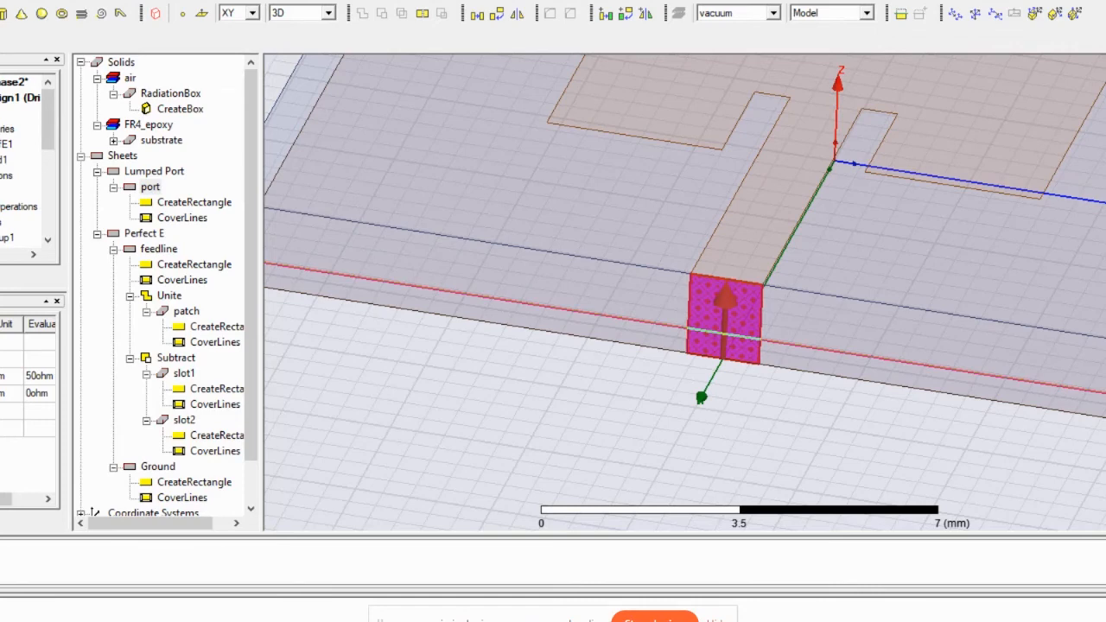
Examine the interpolating frequency sweep's settings under the analysis setup and display its list of frequency points
scroll(26, 156, down, 2)
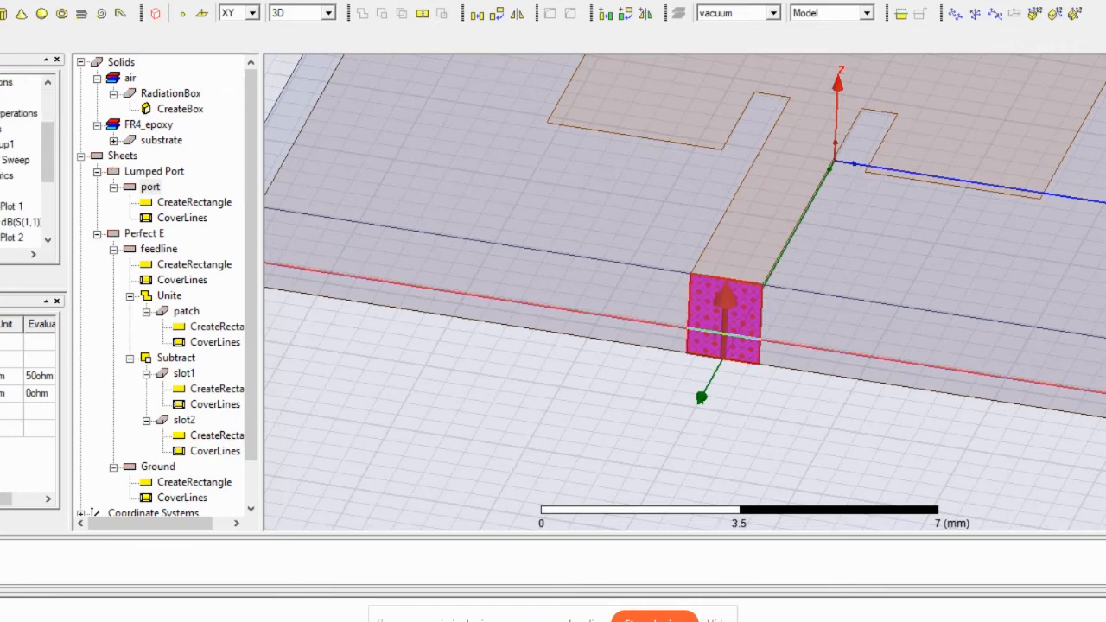
double_click(21, 164)
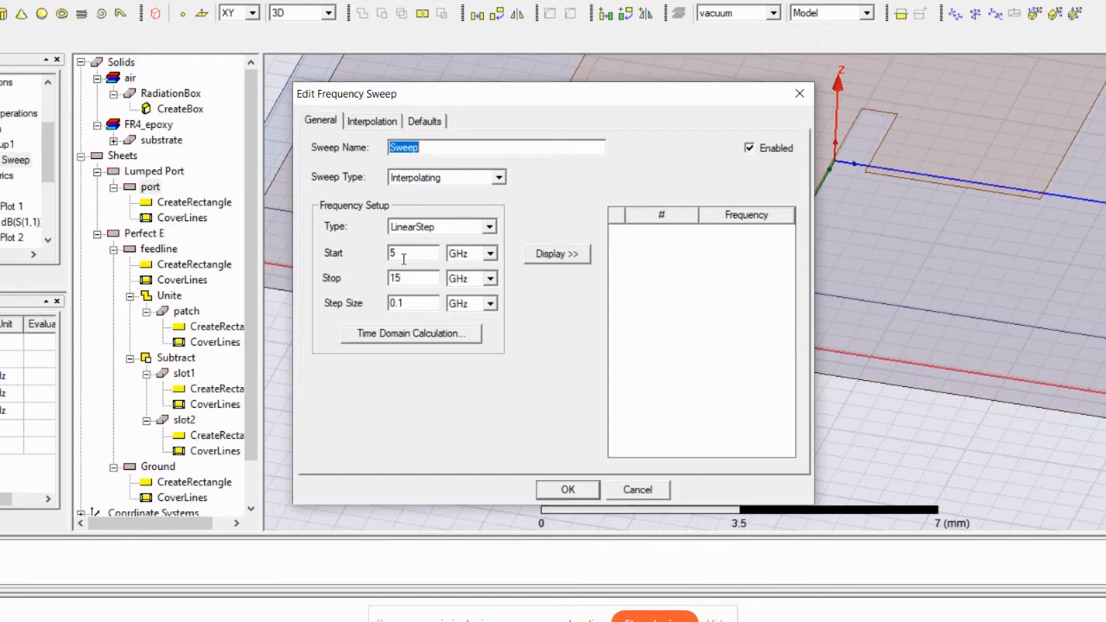
click(558, 253)
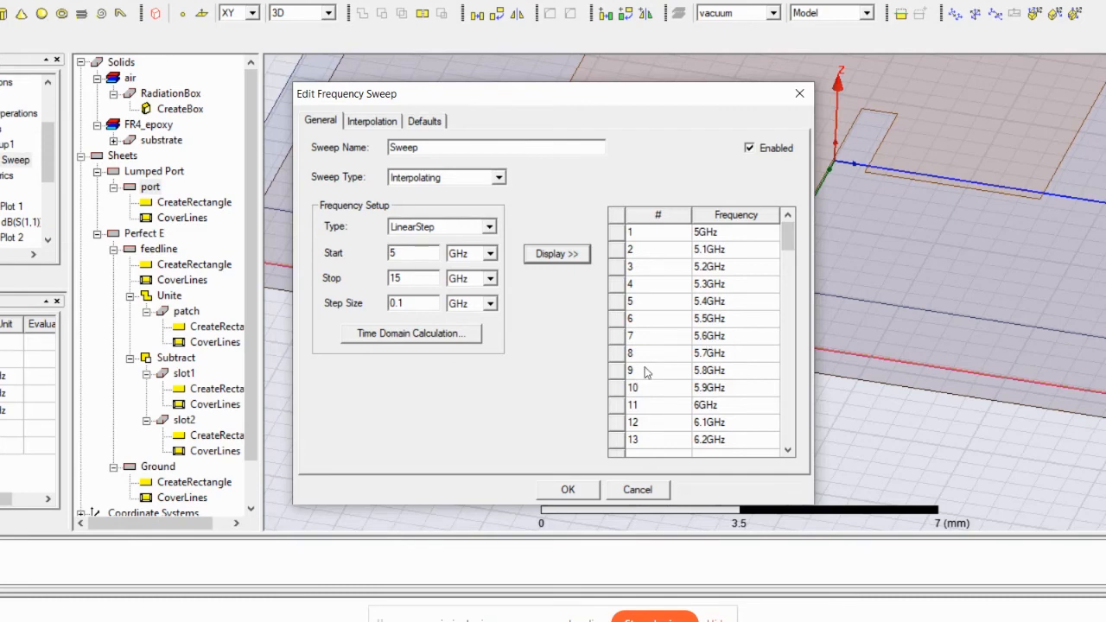
click(570, 491)
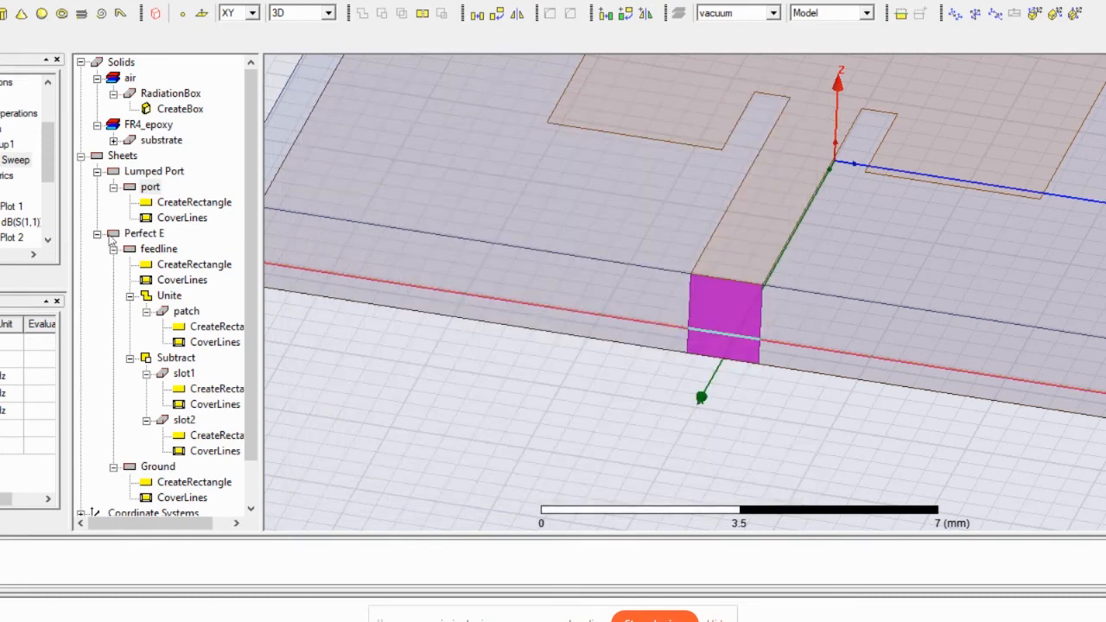
Run the validation check on HFSSDesign1 and close its report
click(15, 160)
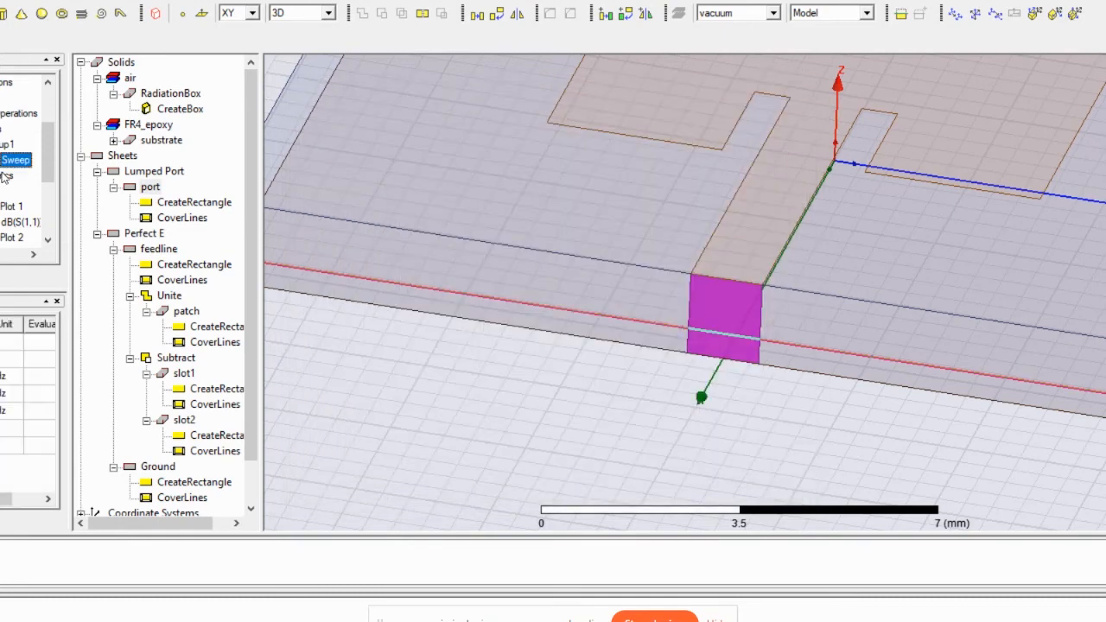
click(378, 0)
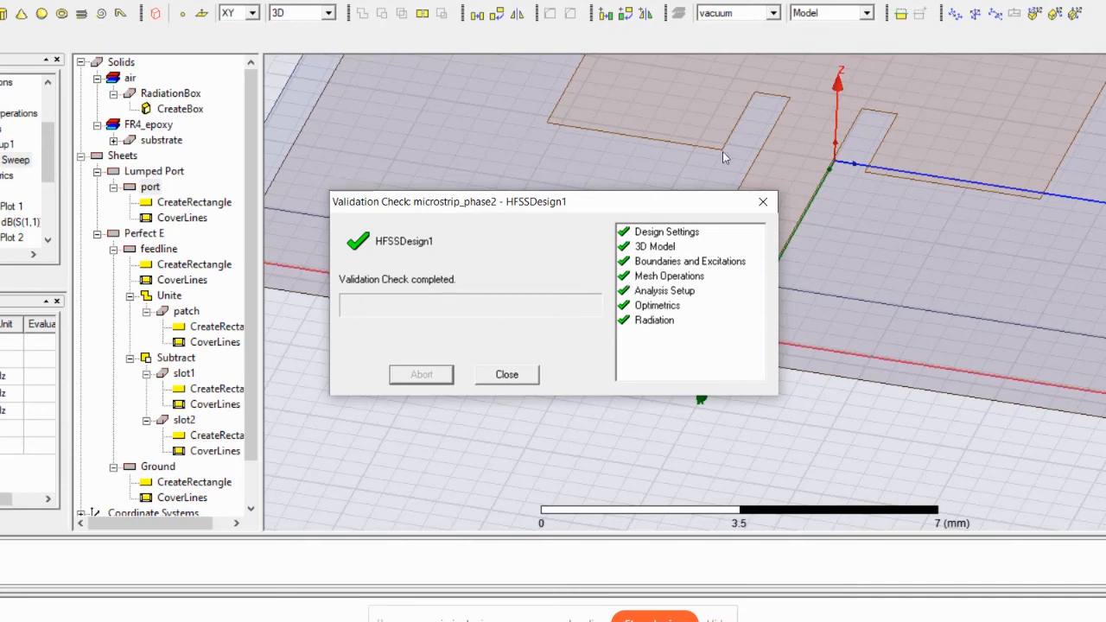
click(762, 201)
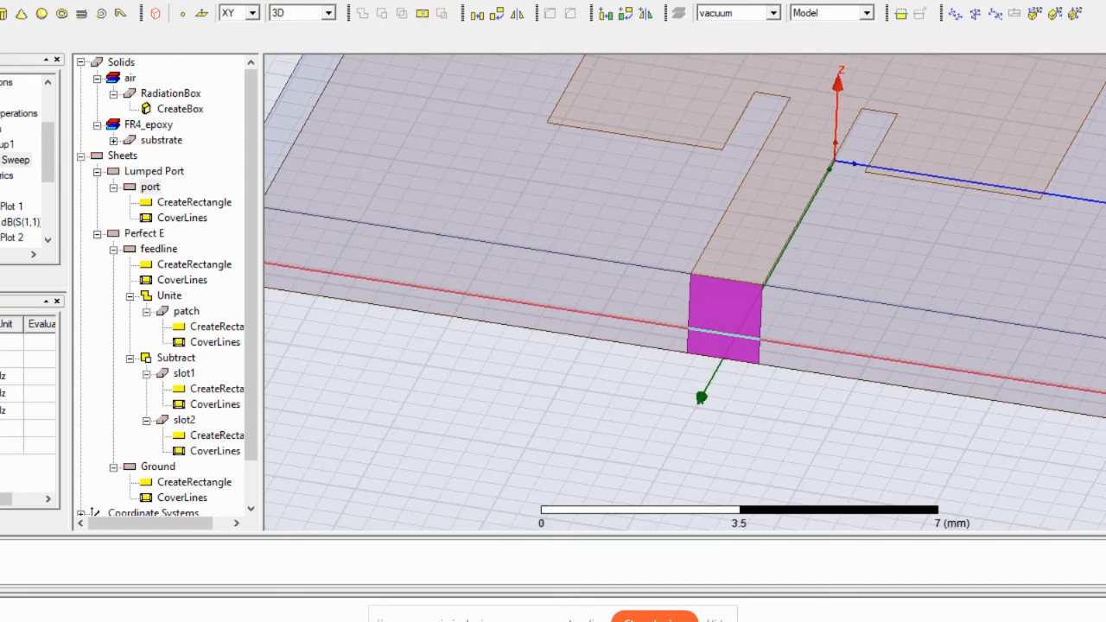
Show the dB(S(1,1)) trace in XY Plot 1 and examine marker m1 at the curve's minimum
scroll(26, 155, down, 1)
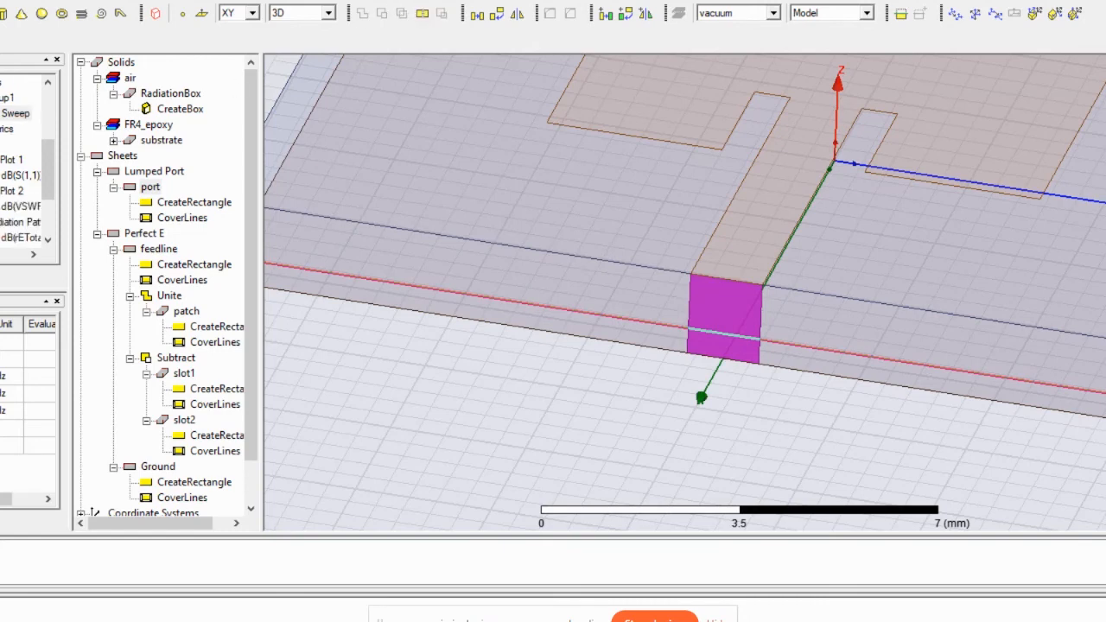
scroll(26, 156, down, 1)
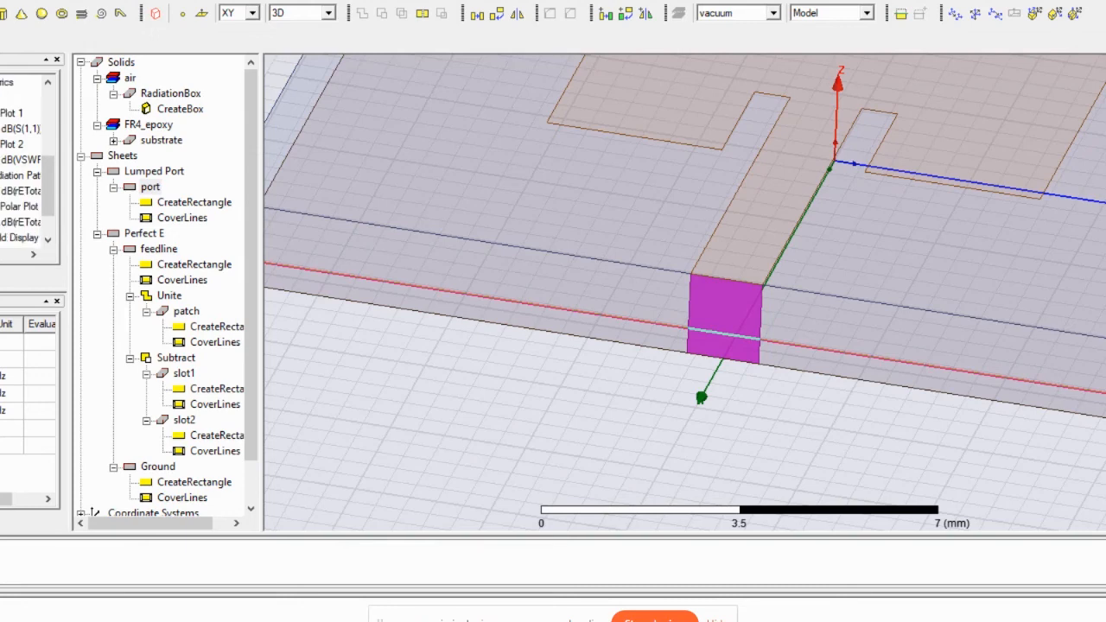
double_click(8, 130)
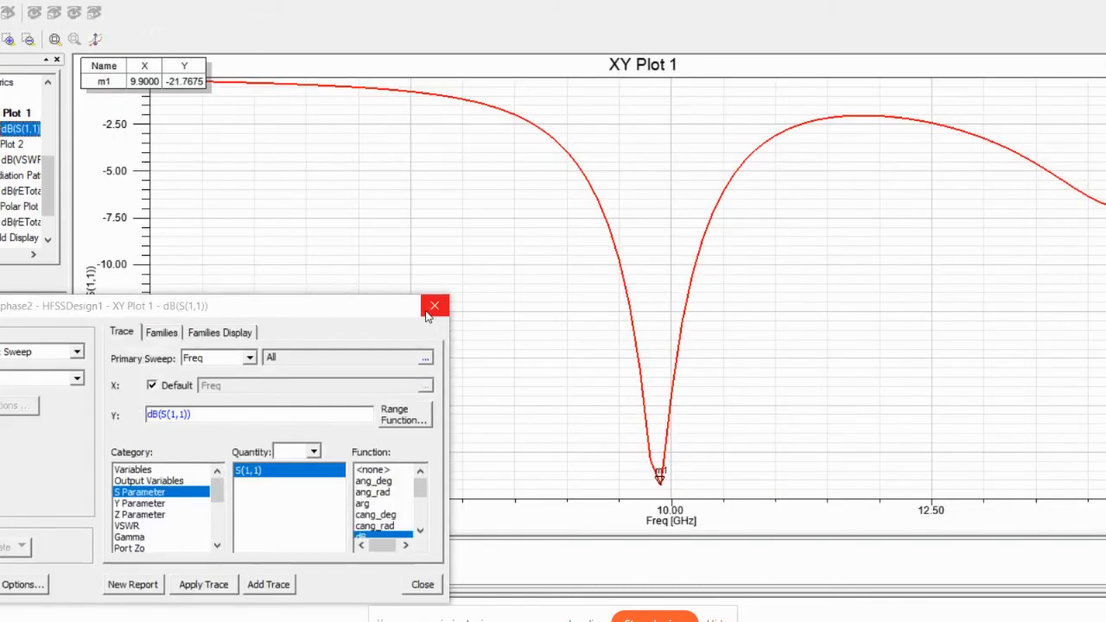
click(432, 306)
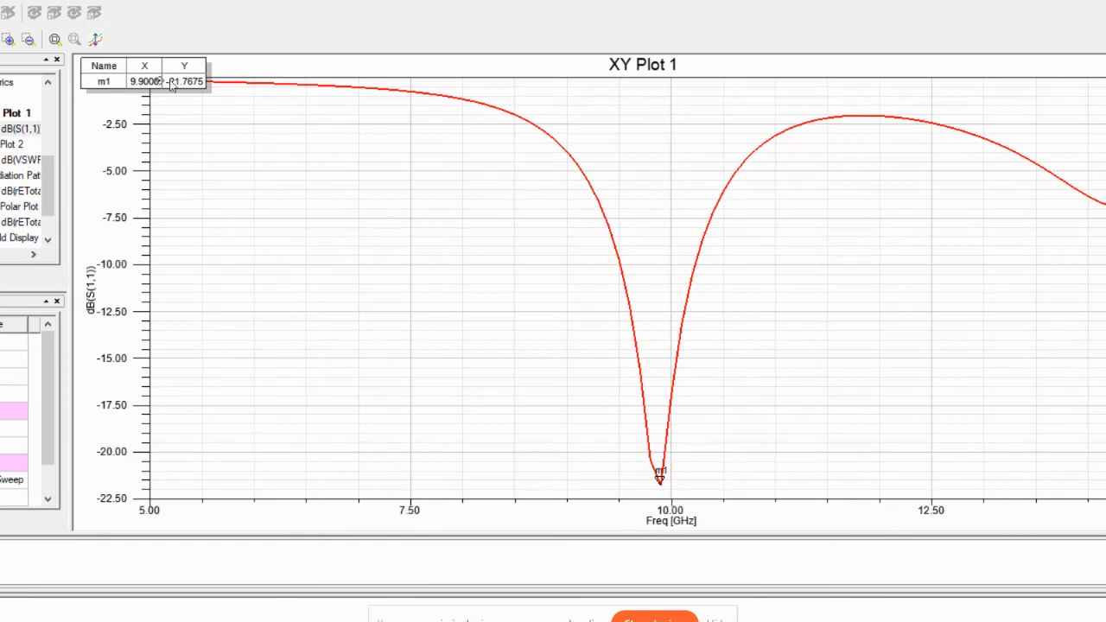
mouse_move(661, 484)
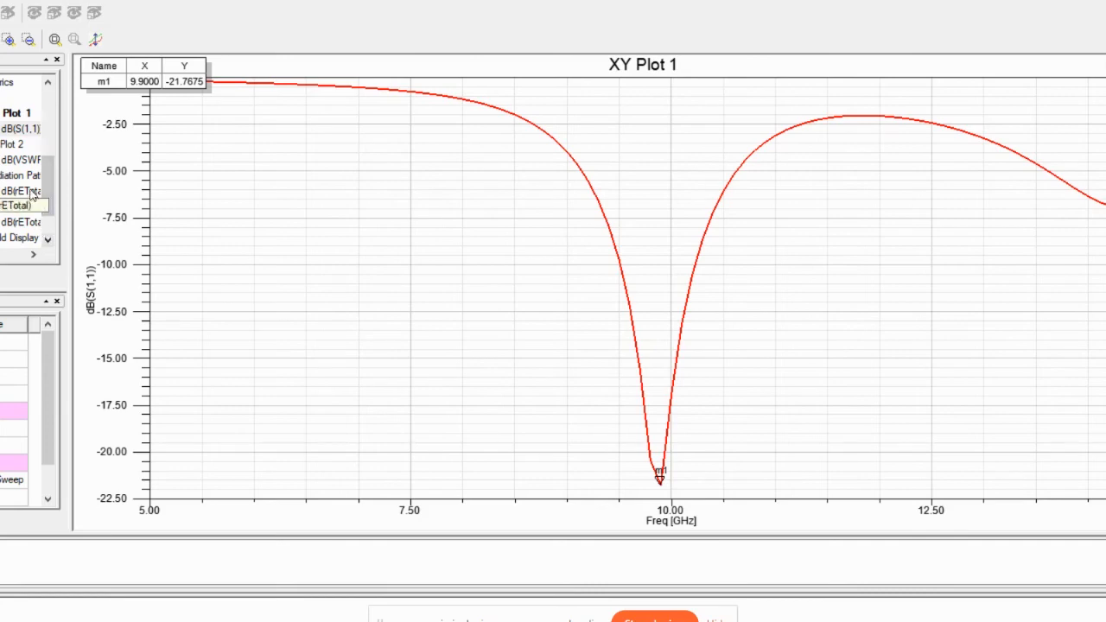
Show the dB(VSWR(1)) trace in XY Plot 2 and examine marker m1 at the curve's minimum
double_click(24, 162)
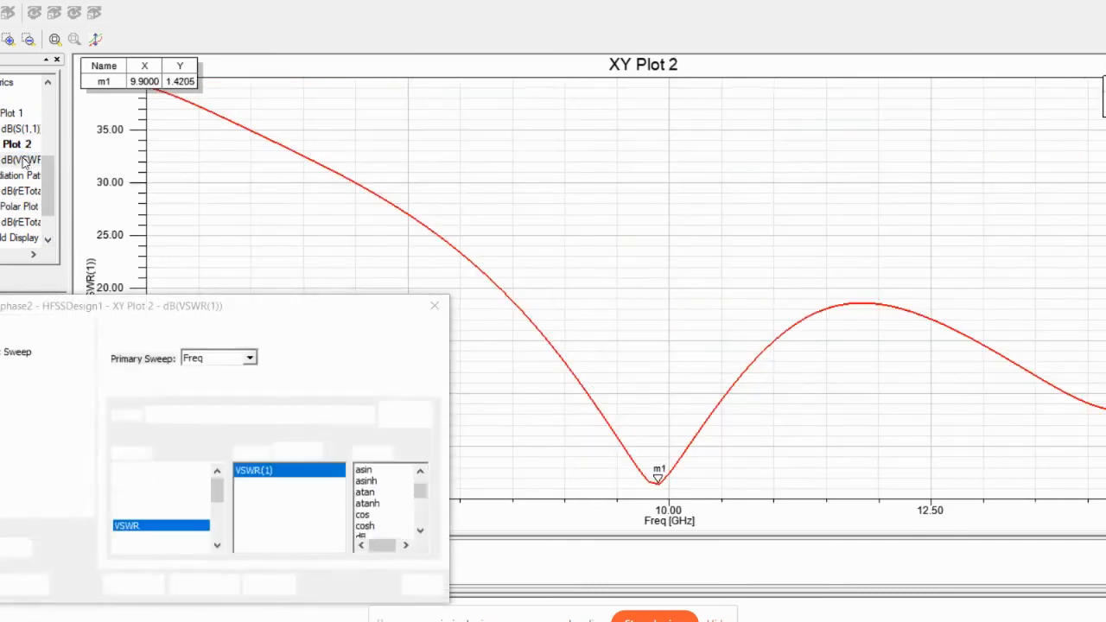
click(434, 306)
mouse_move(658, 488)
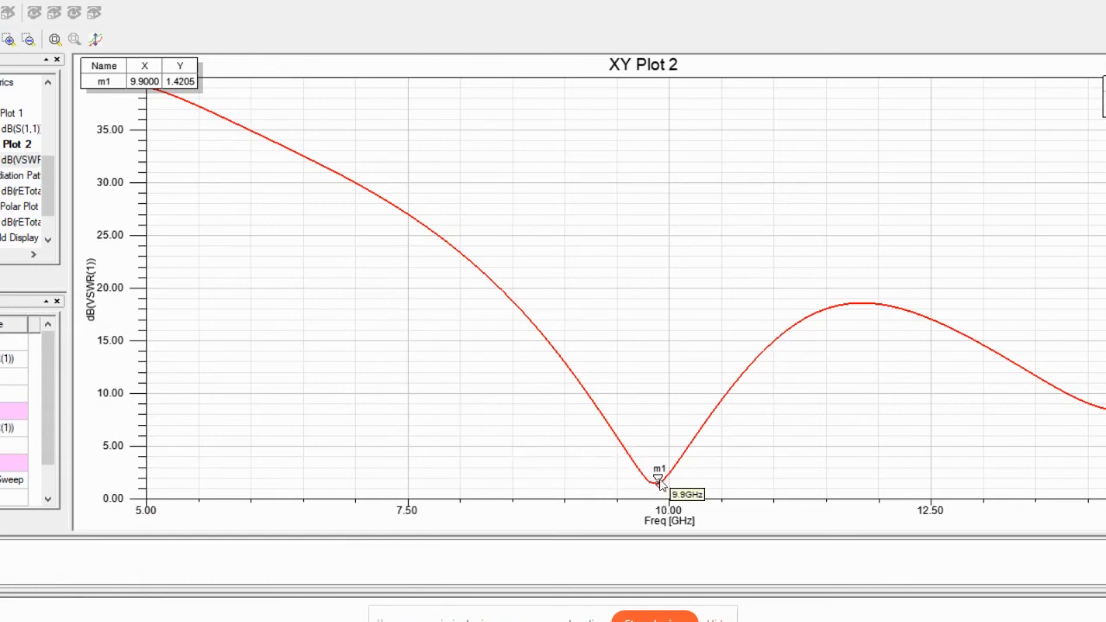
Show the dB(rETotal) results in Radiation Pattern 1 and in 3D Polar Plot 1, closing each trace settings dialog
double_click(7, 195)
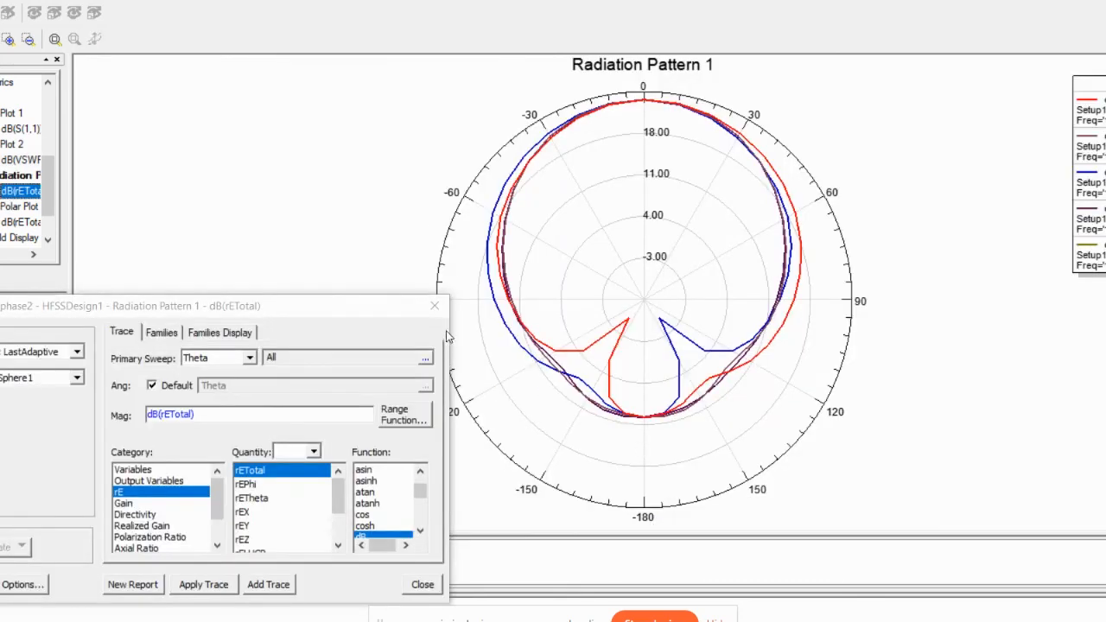
click(434, 307)
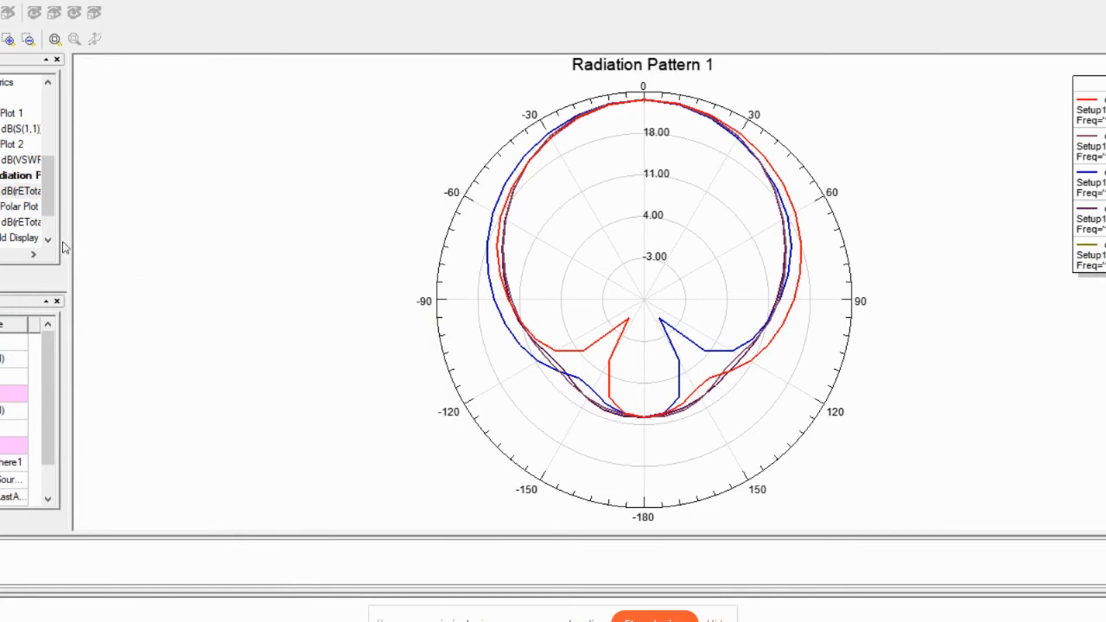
click(19, 221)
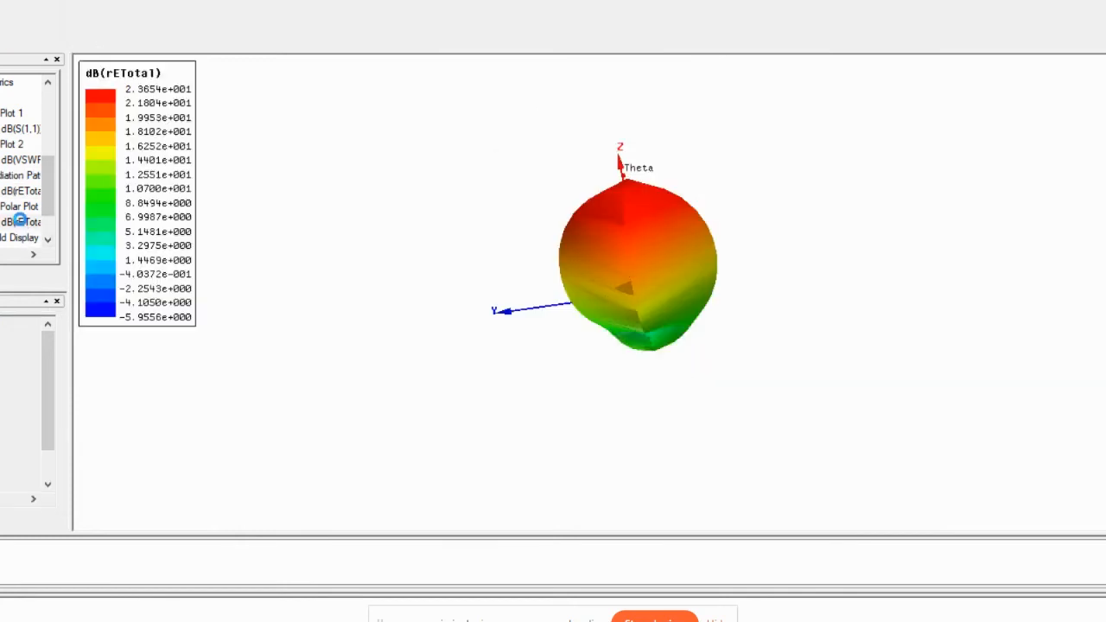
double_click(19, 221)
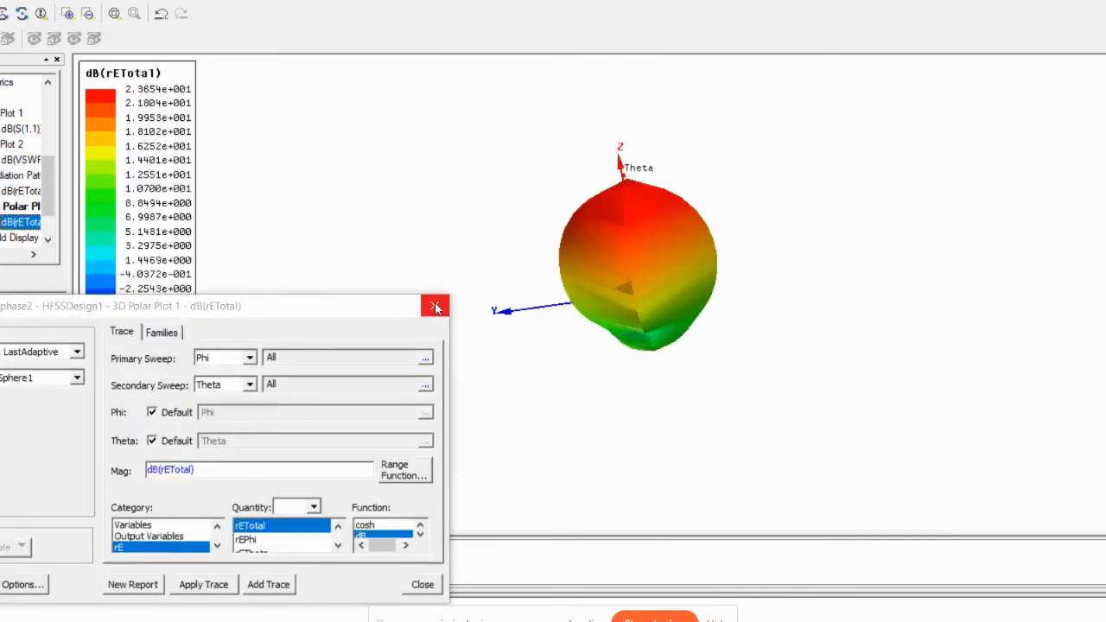
click(435, 308)
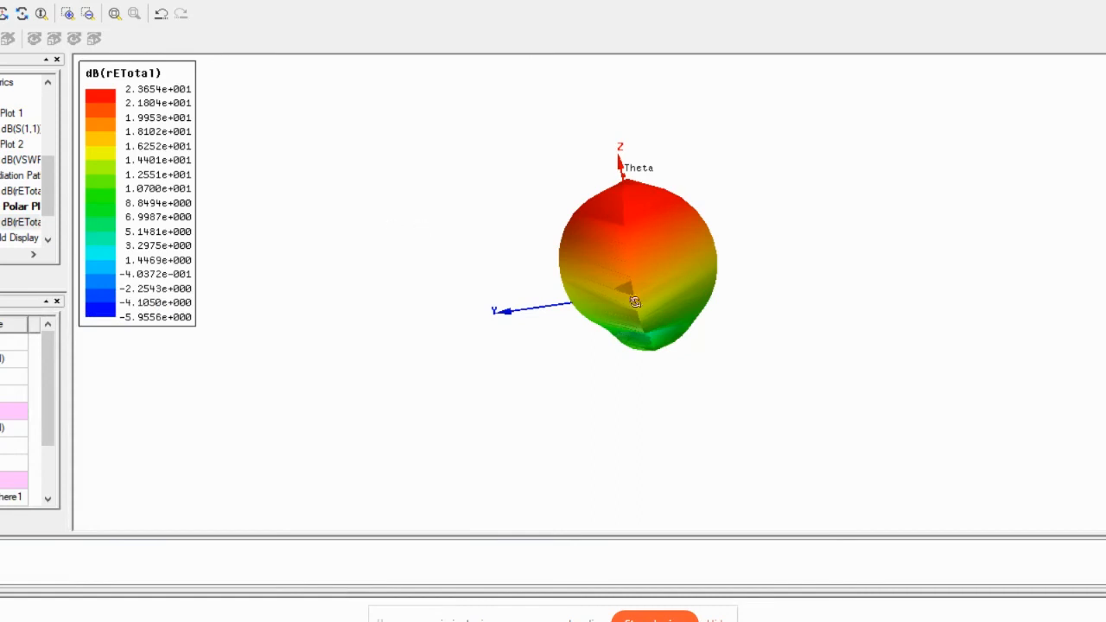
Examine the dB(rETotal) 3D polar plot from several sides, including from below and from above
drag(671, 316, 682, 130)
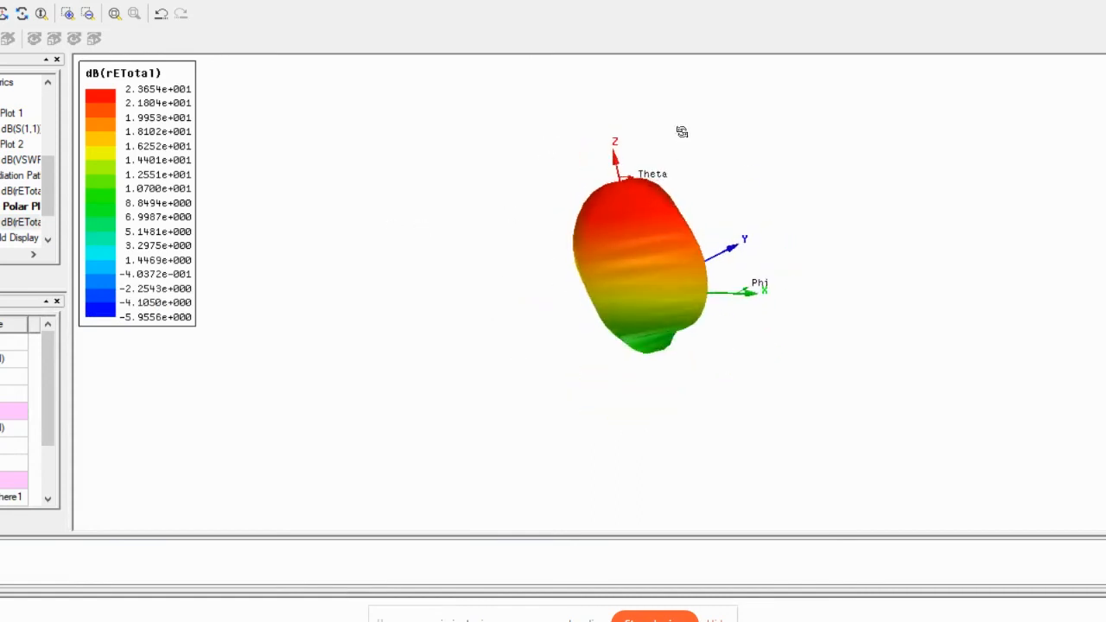
drag(628, 250, 699, 224)
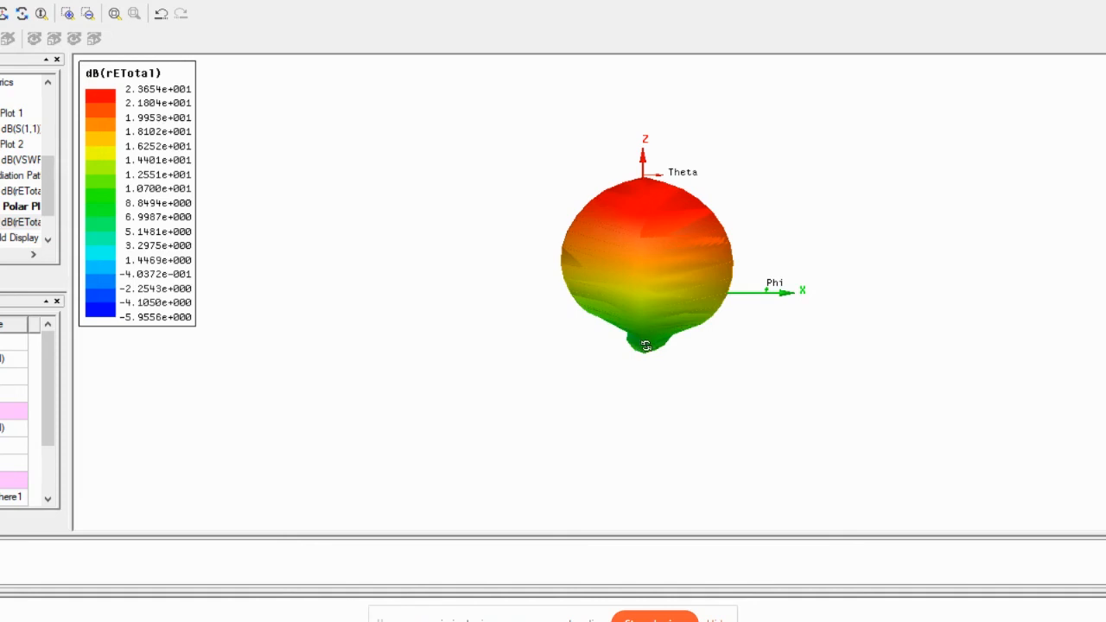
drag(645, 346, 647, 227)
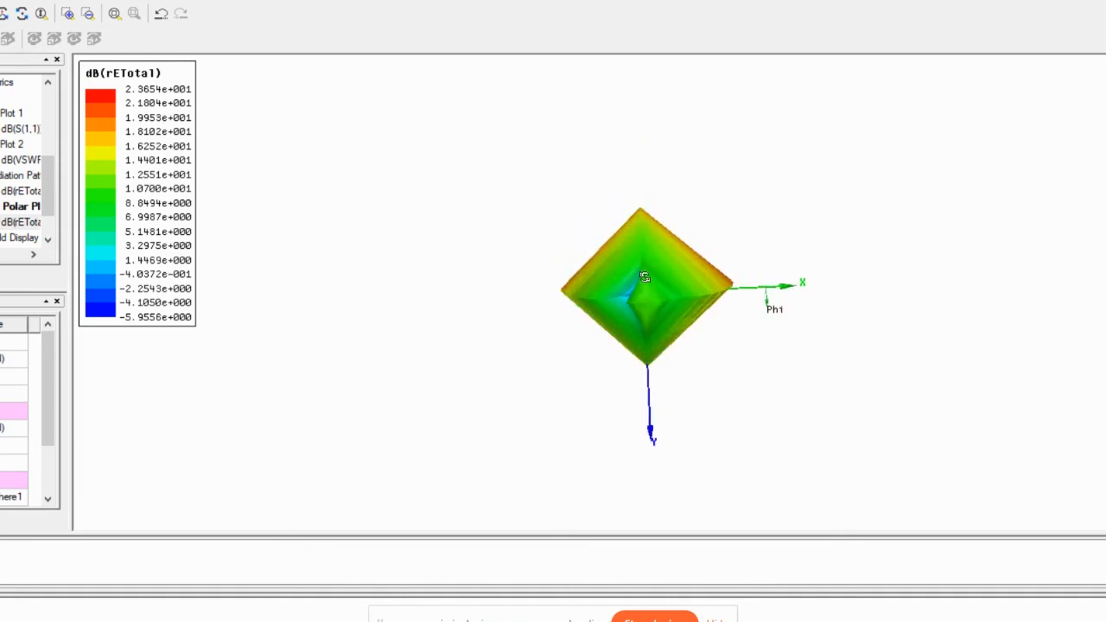
drag(678, 263, 636, 301)
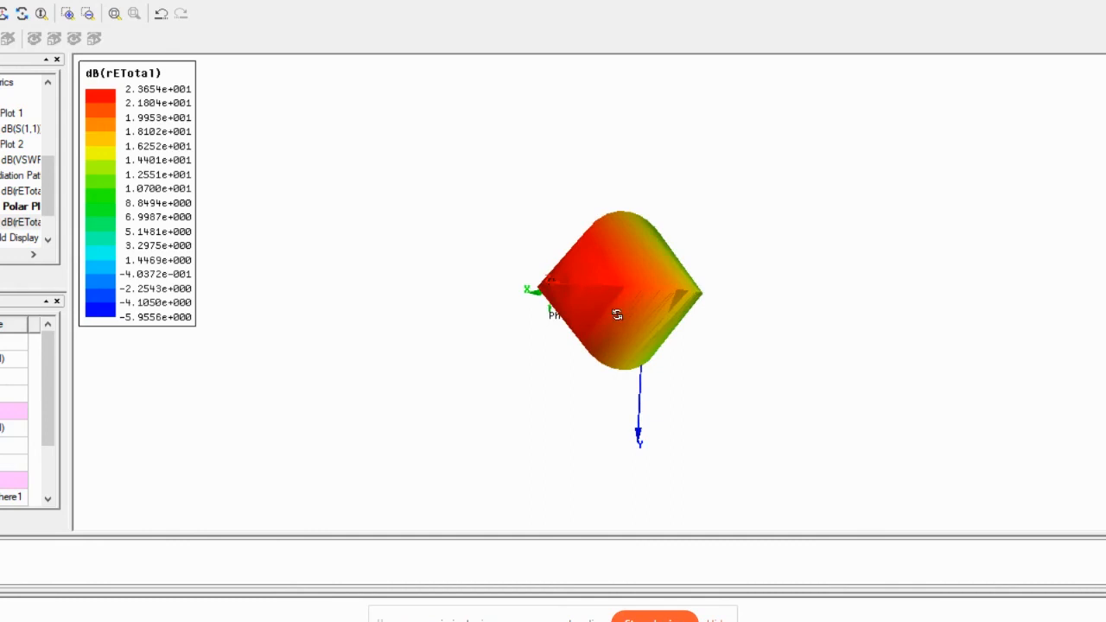
drag(621, 317, 706, 219)
drag(657, 247, 631, 255)
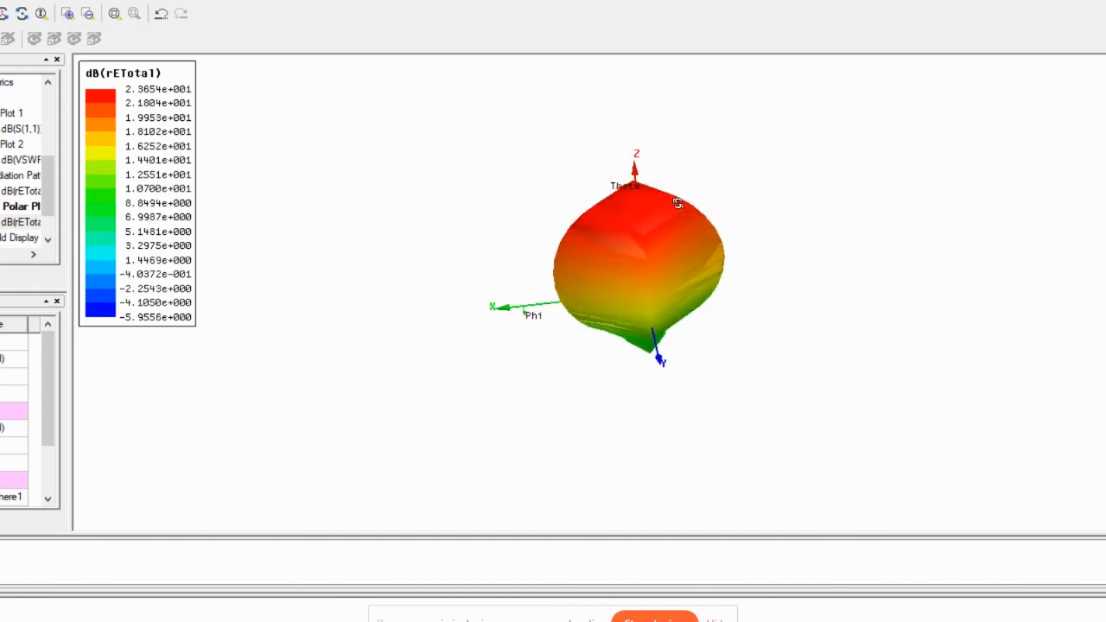
Return to the 3D model of HFSSDesign1 and fit the whole geometry, including the radiation box, in all views
scroll(5, 131, up, 5)
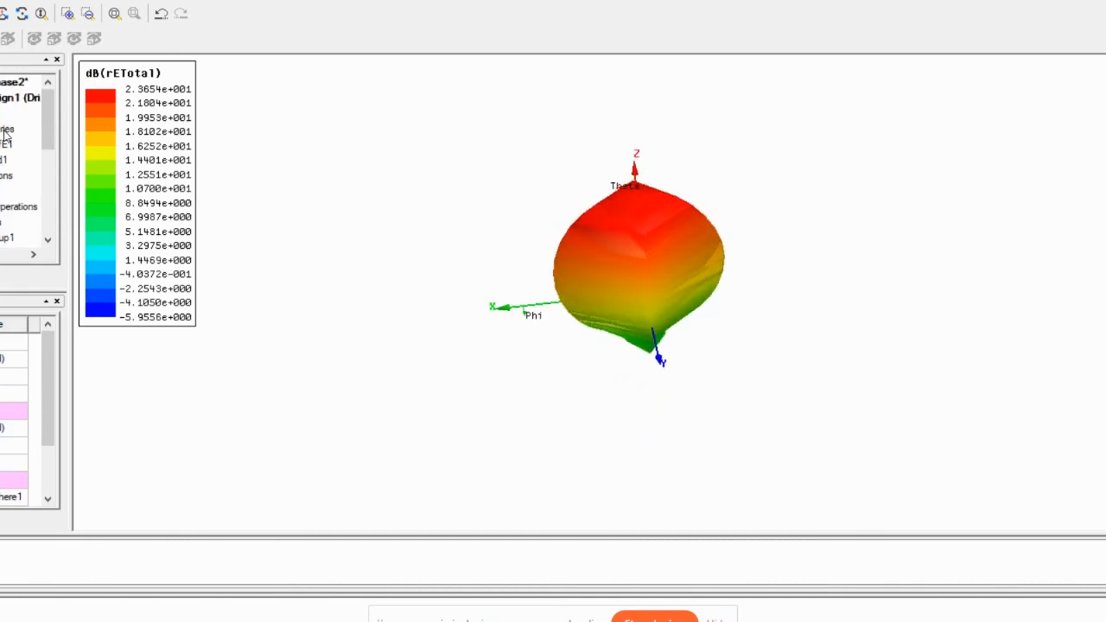
double_click(7, 98)
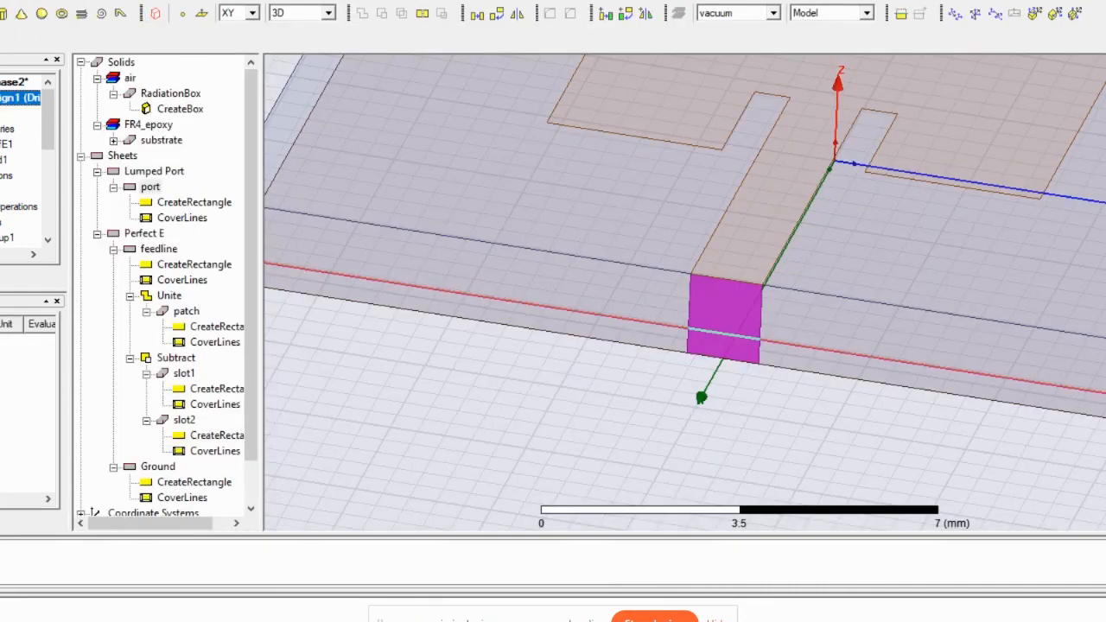
click(4, 2)
mouse_move(56, 190)
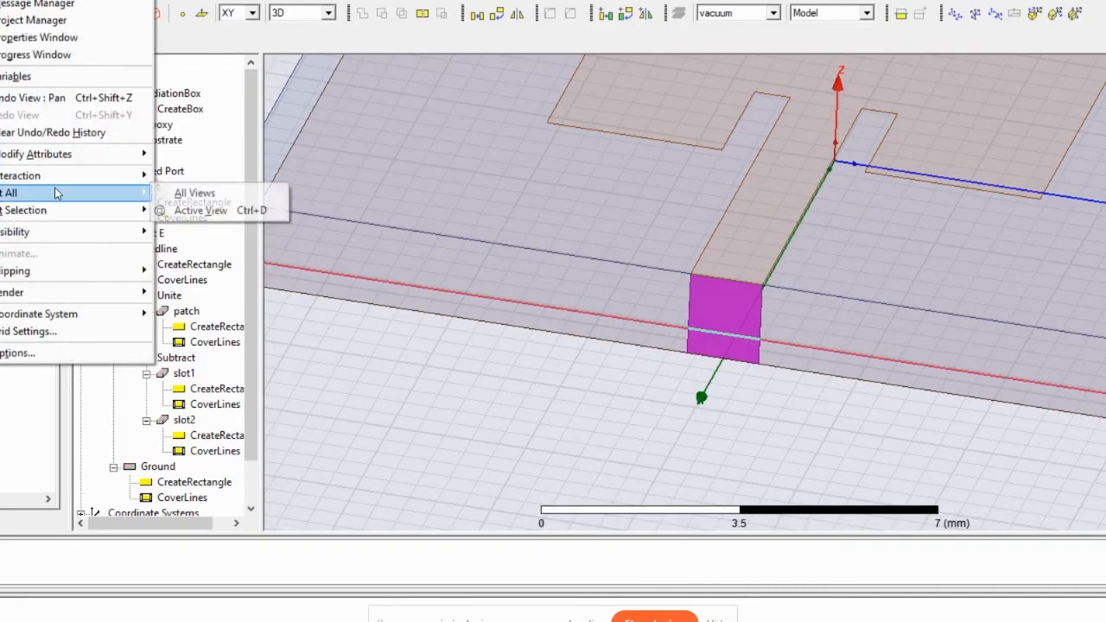
click(194, 194)
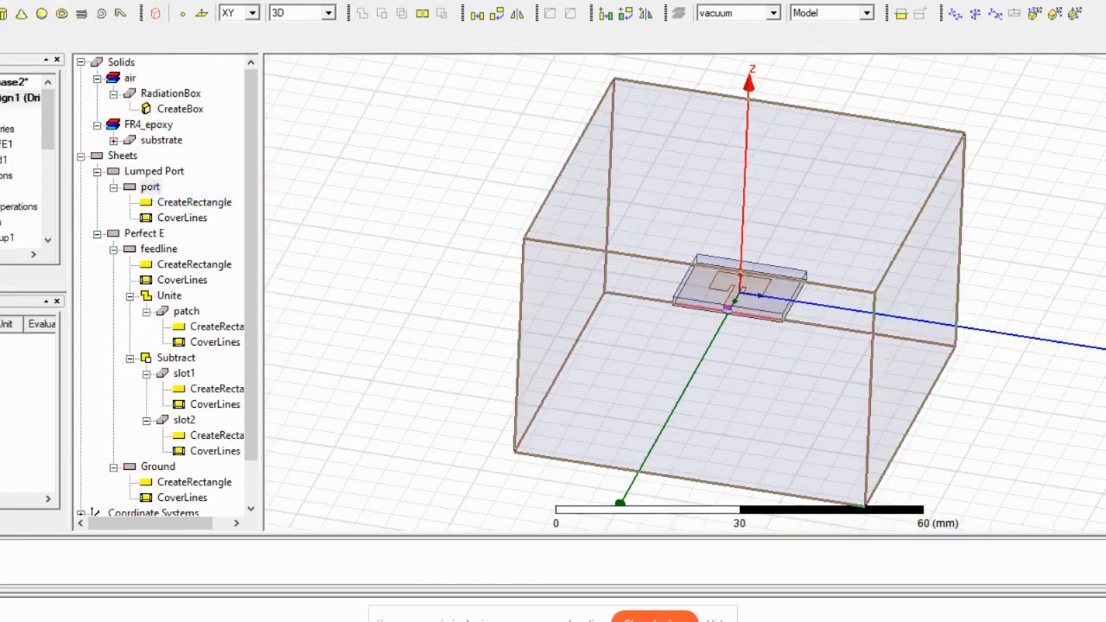
click(11, 97)
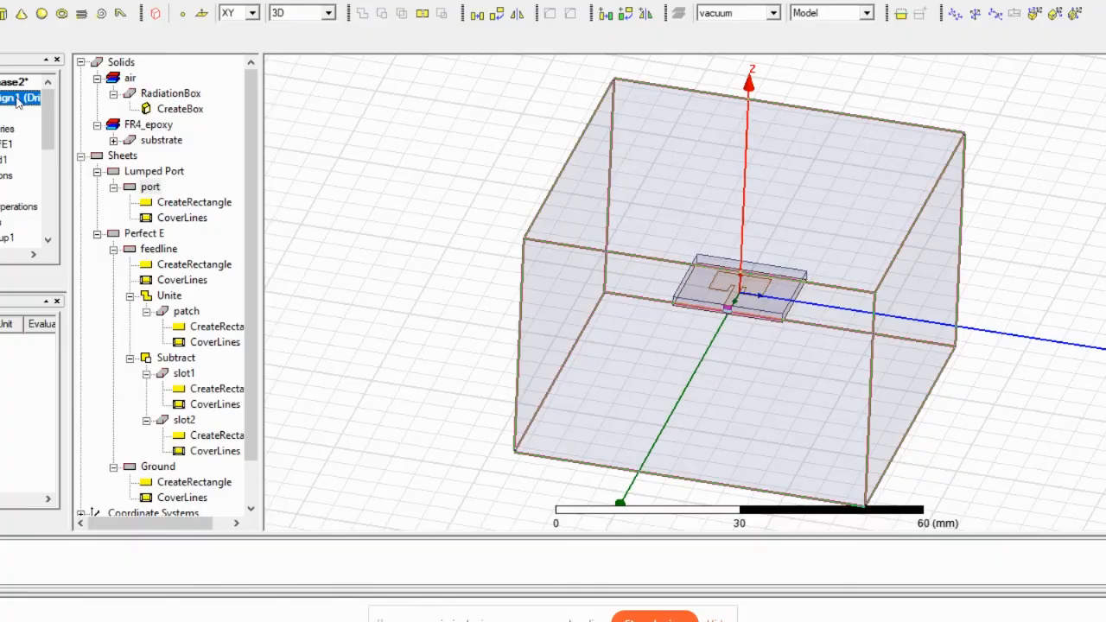